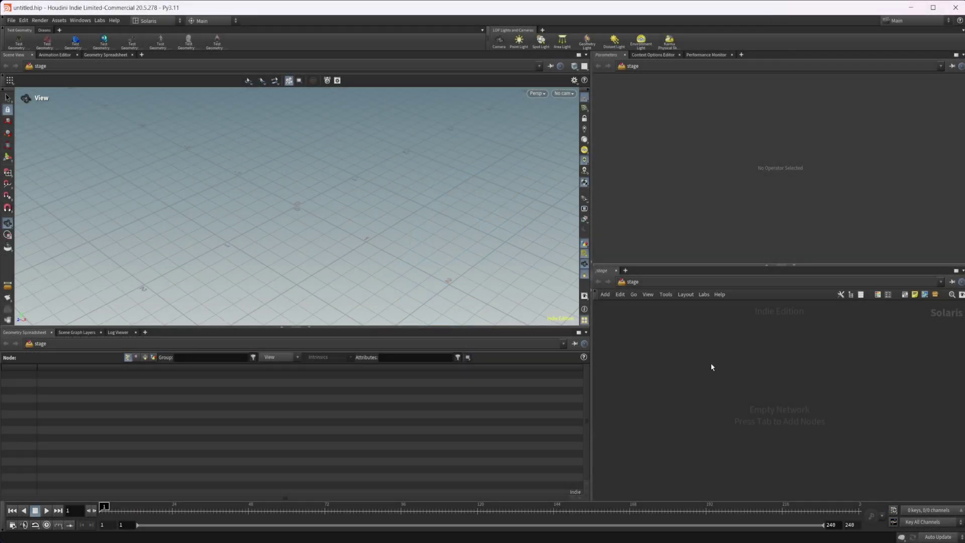
Step: Add a COP Network node to the empty stage network and return to the stage level
{"action": "key", "text": "Tab"}
{"action": "type", "text": "sopc"}
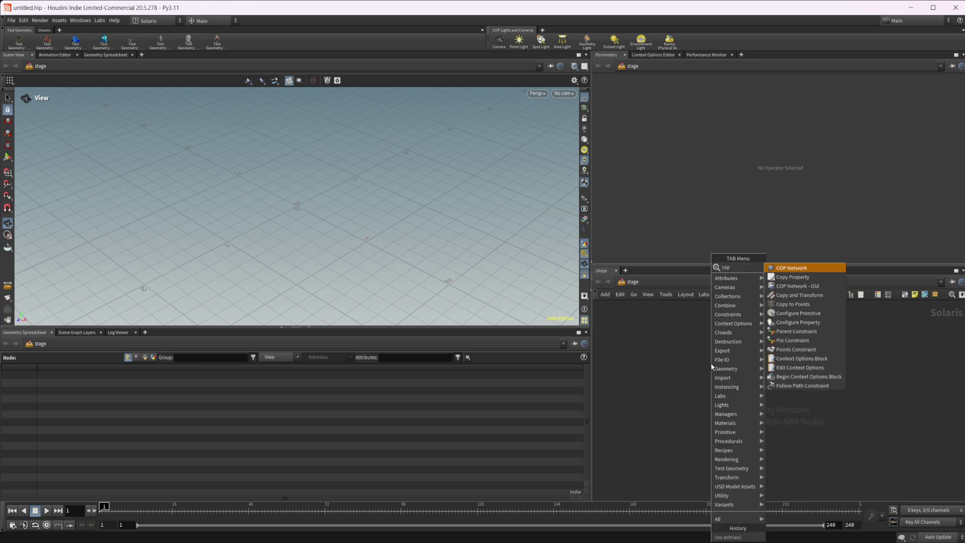
{"action": "key", "text": "Return"}
{"action": "left_click", "coordinate": [711, 363]}
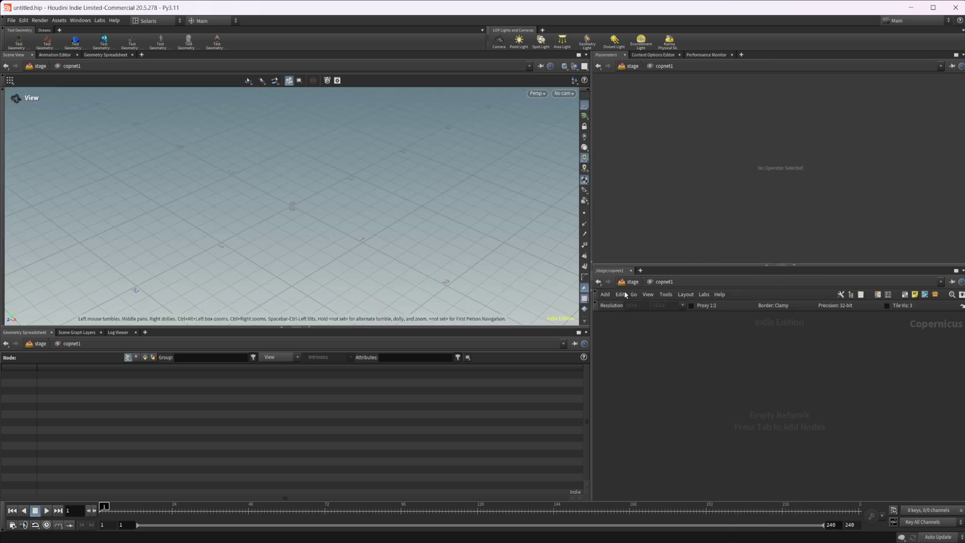
{"action": "key", "text": "u"}
Step: Add a SOP Create node to the stage beside the COP network
{"action": "key", "text": "Tab"}
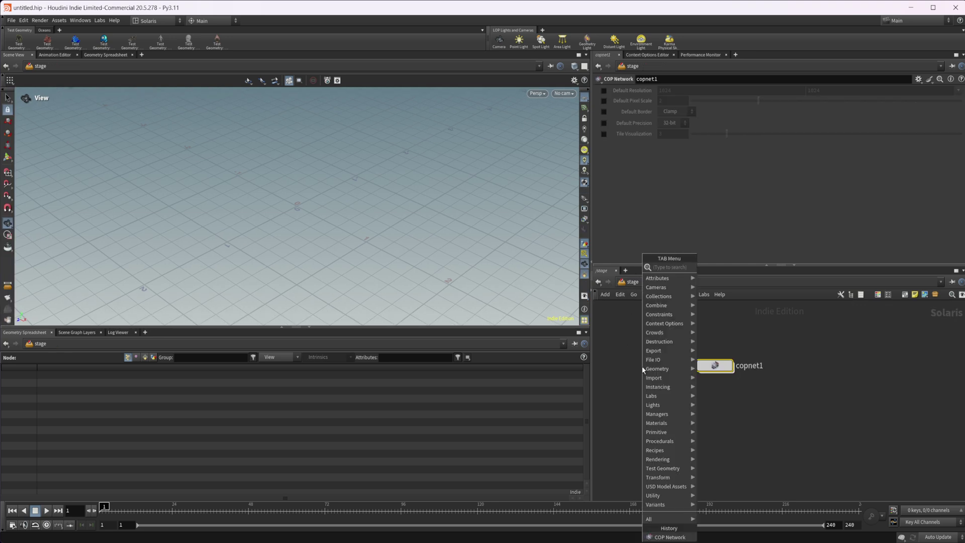
{"action": "mouse_move", "coordinate": [643, 369]}
{"action": "key", "text": "Return"}
{"action": "left_click", "coordinate": [642, 367]}
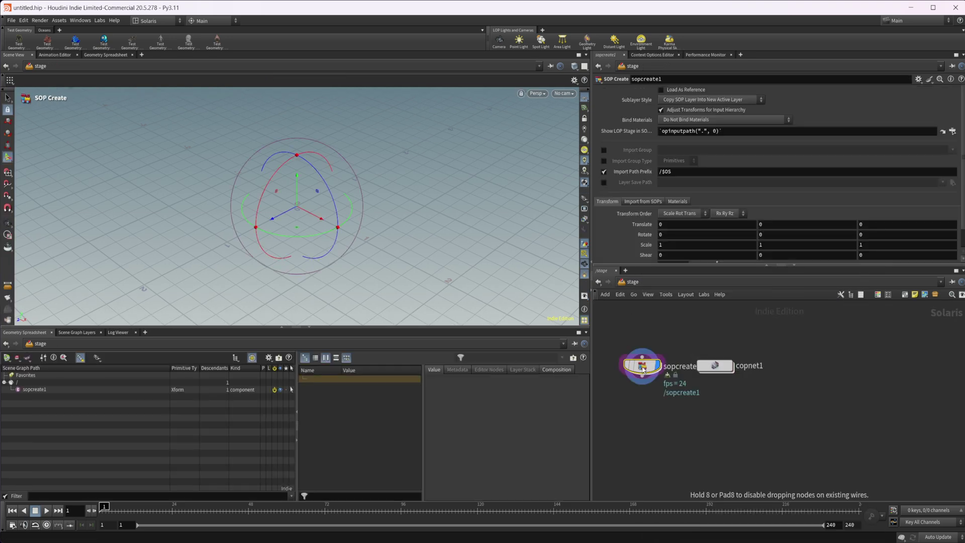
Step: Inside the SOP Create node, add a Rubber Toy test geometry node
{"action": "key", "text": "Tab"}
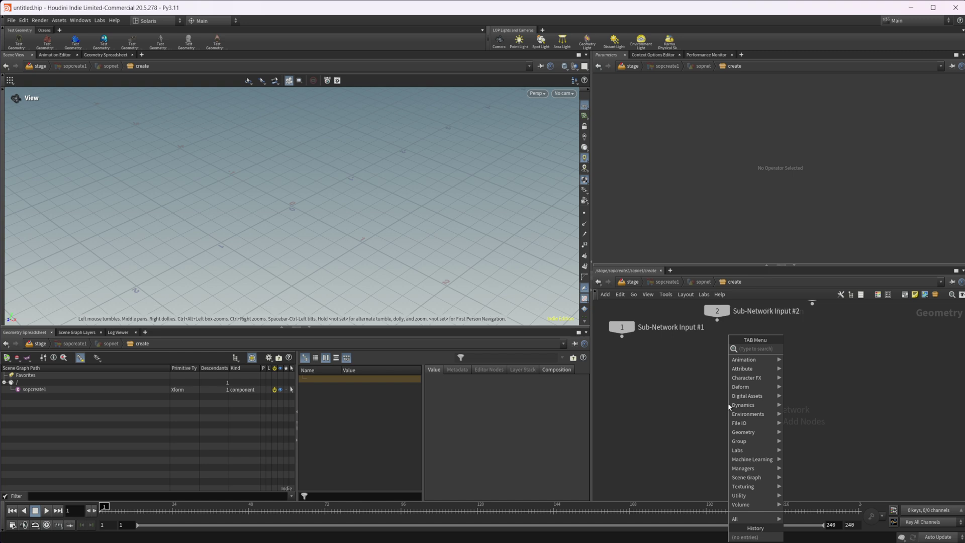
{"action": "type", "text": "rubb"}
{"action": "key", "text": "Return"}
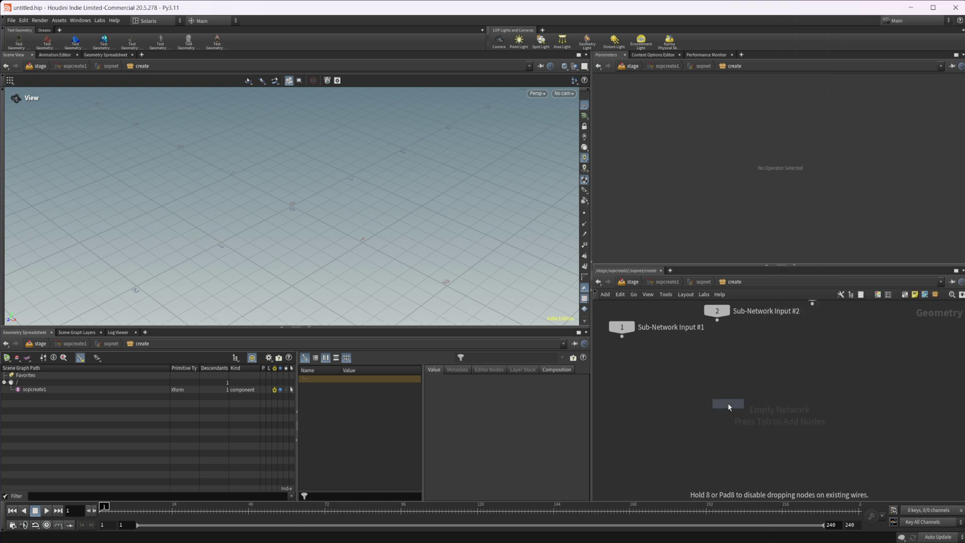
{"action": "left_click", "coordinate": [728, 403]}
{"action": "left_click_drag", "start_coordinate": [327, 239], "coordinate": [360, 235]}
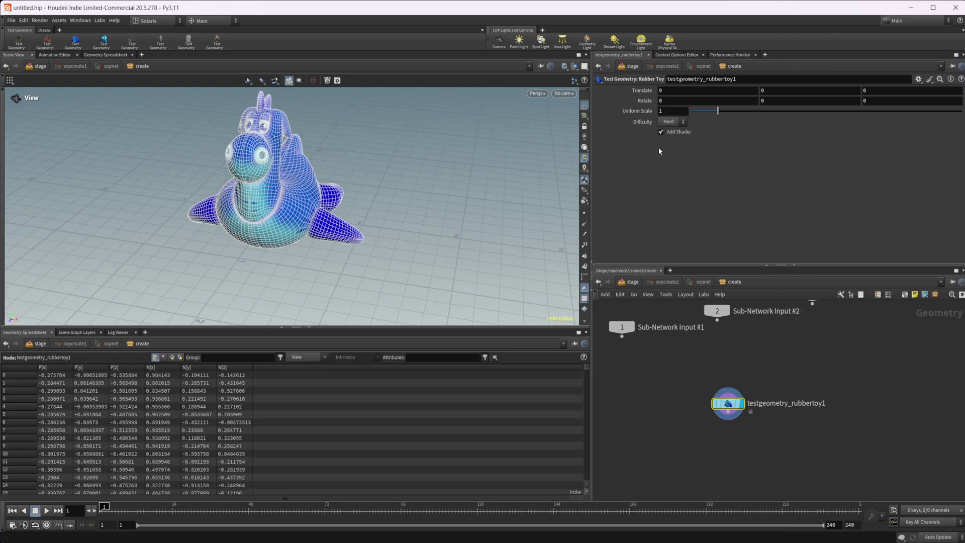
Step: Turn off Add Shader on the rubber toy and display it shaded without wireframe in the viewport
{"action": "left_click", "coordinate": [662, 132]}
{"action": "key", "text": "shift+w"}
{"action": "left_click_drag", "start_coordinate": [258, 214], "coordinate": [566, 232]}
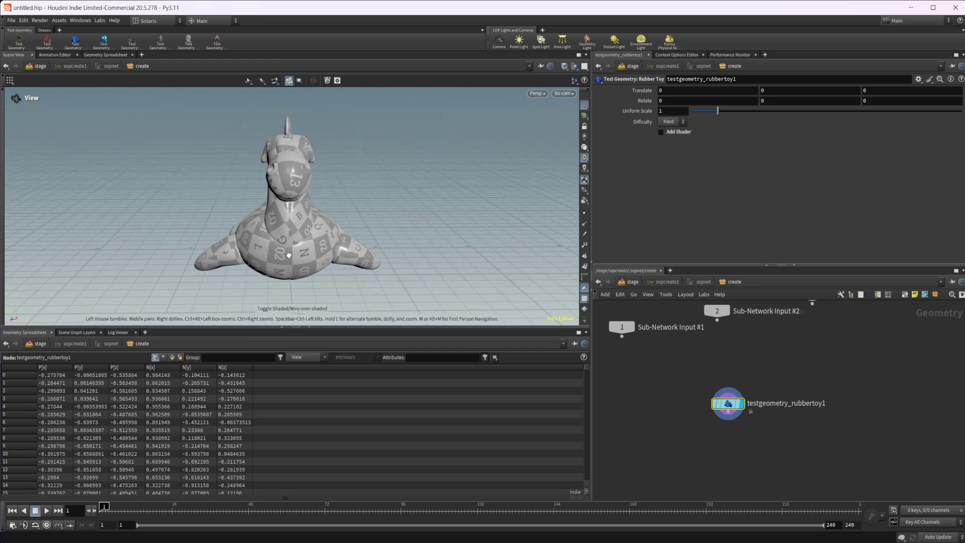
{"action": "left_click_drag", "start_coordinate": [282, 255], "coordinate": [267, 238]}
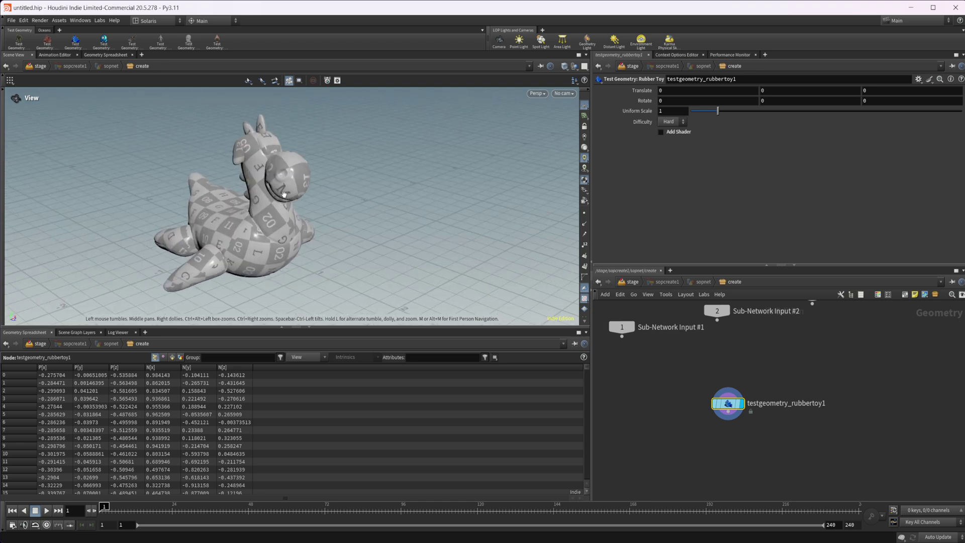
{"action": "middle_click_drag", "start_coordinate": [284, 195], "coordinate": [318, 181]}
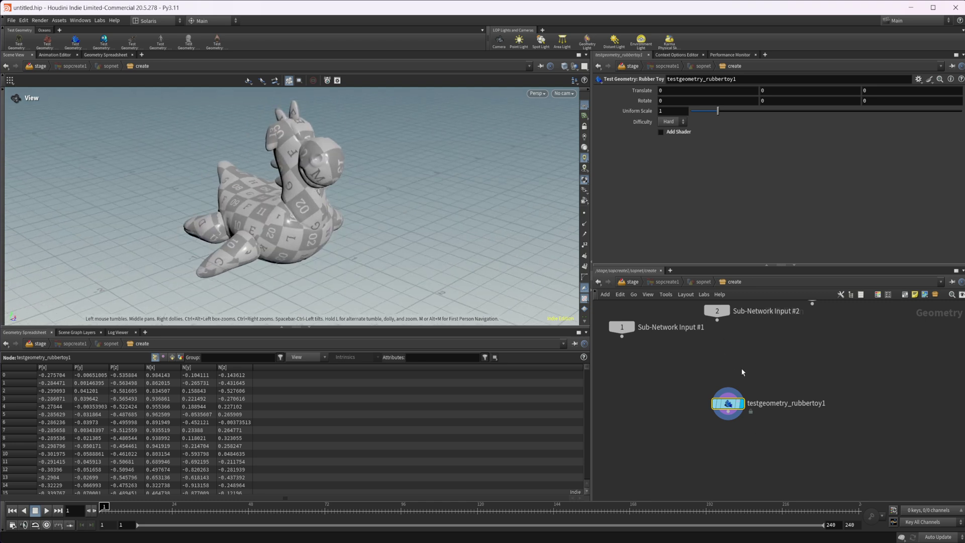
Step: Add a Texture Mask Paint node below the rubber toy, connected to its geometry
{"action": "middle_click_drag", "start_coordinate": [721, 436], "coordinate": [718, 425]}
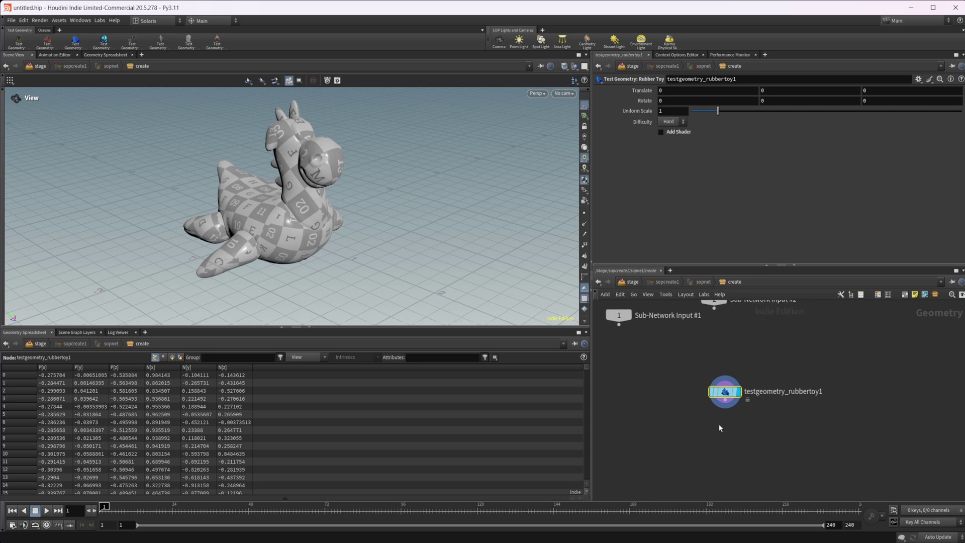
{"action": "key", "text": "Tab"}
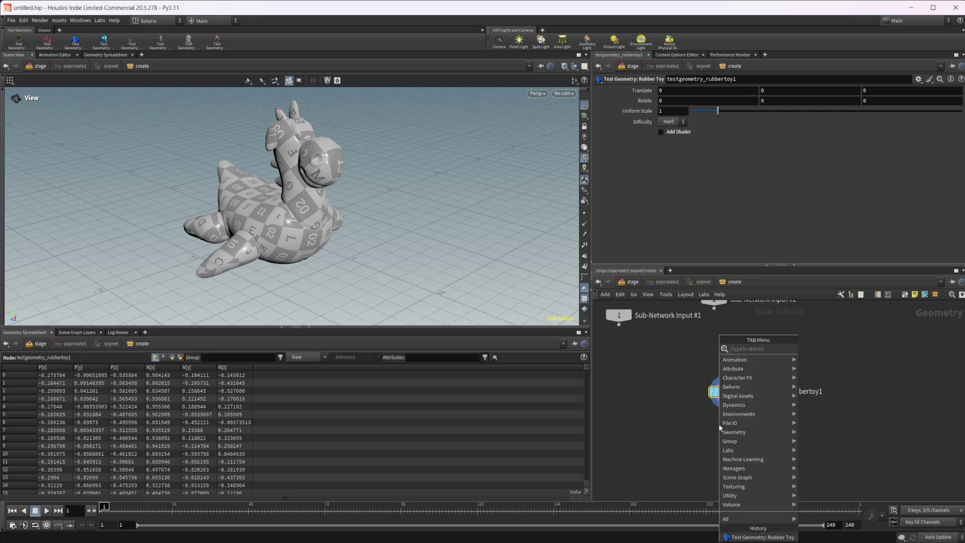
{"action": "type", "text": "text"}
{"action": "key", "text": "Down"}
{"action": "key", "text": "Return"}
{"action": "left_click", "coordinate": [720, 425]}
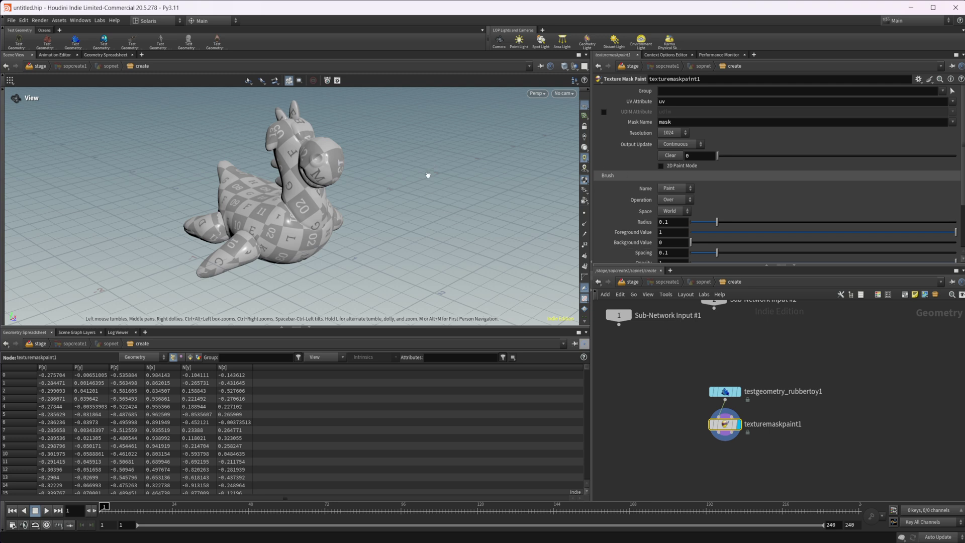
Step: Examine the Texture Mask Paint brush settings and preview its mask painting mode on the rubber toy
{"action": "scroll", "coordinate": [641, 231], "scroll_direction": "down", "scroll_amount": 3}
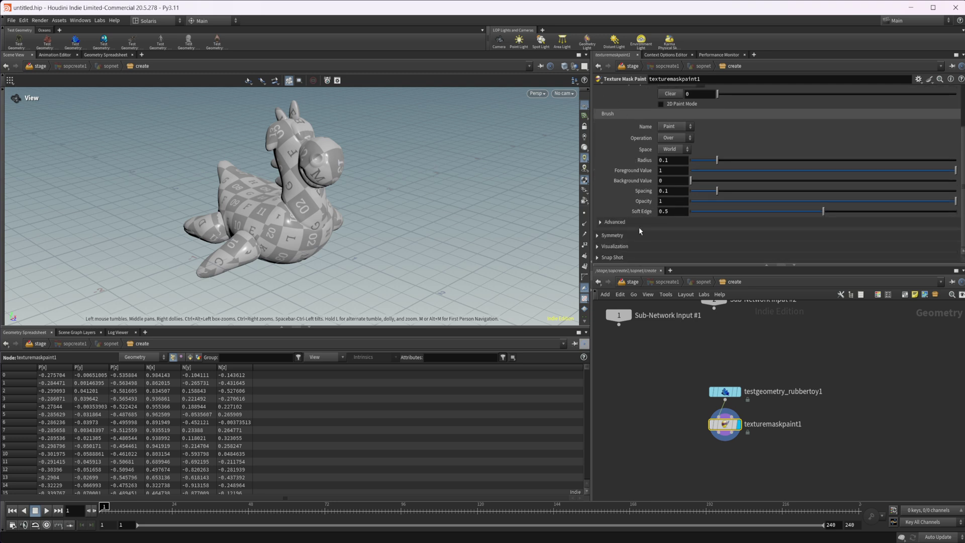
{"action": "scroll", "coordinate": [641, 182], "scroll_direction": "up", "scroll_amount": 1}
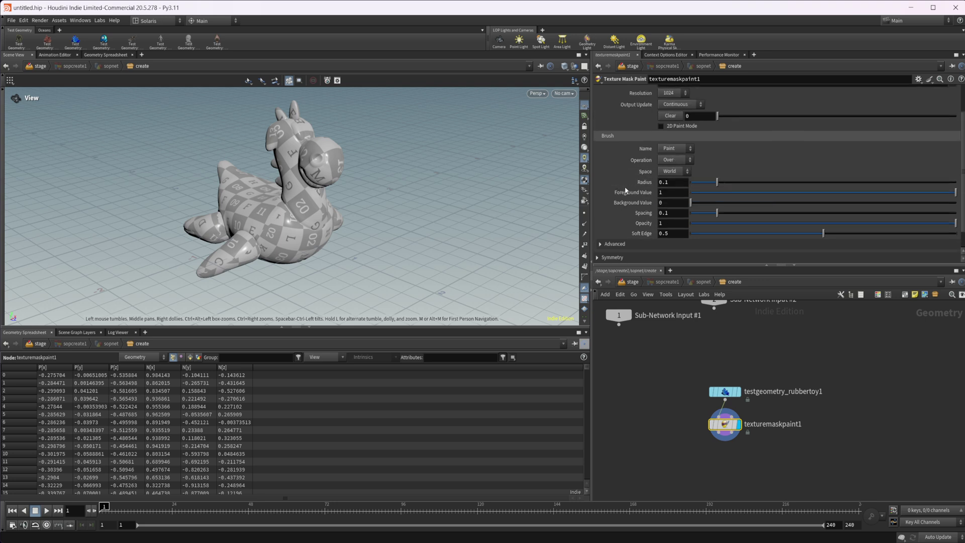
{"action": "scroll", "coordinate": [625, 187], "scroll_direction": "up", "scroll_amount": 2}
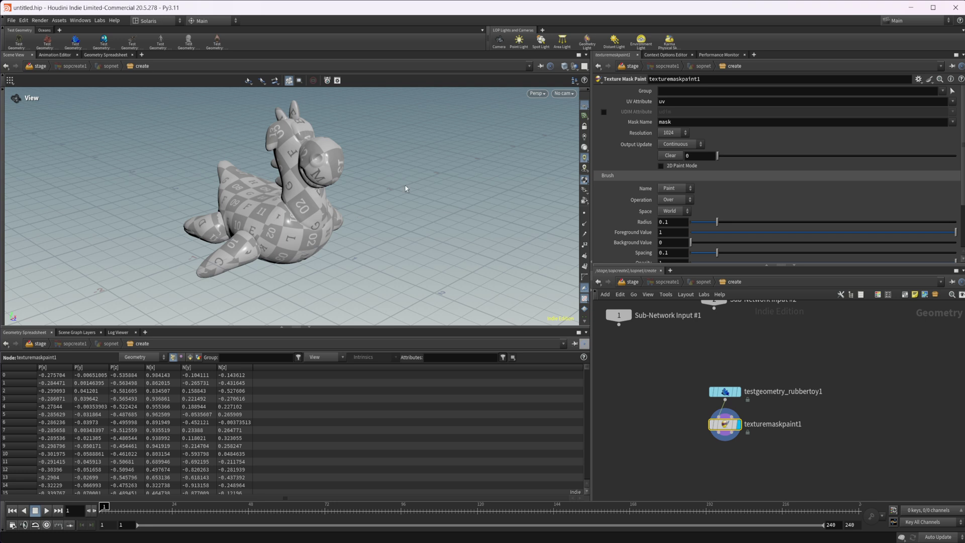
{"action": "key", "text": "Return"}
{"action": "key", "text": "Escape"}
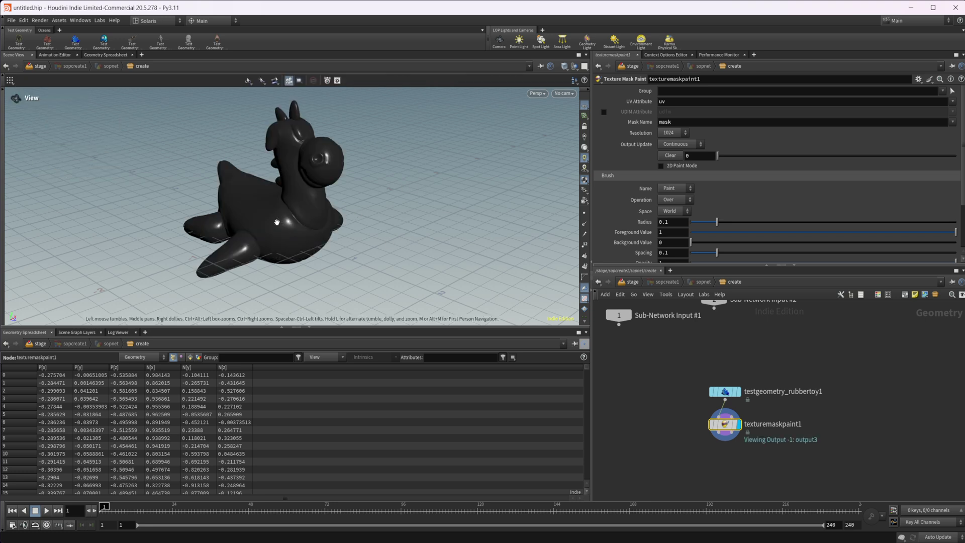
{"action": "scroll", "coordinate": [277, 222], "scroll_direction": "up", "scroll_amount": 3}
{"action": "mouse_move", "coordinate": [204, 209]}
{"action": "left_mouse_down"}
{"action": "mouse_move", "coordinate": [283, 259]}
{"action": "mouse_move", "coordinate": [266, 228]}
{"action": "mouse_move", "coordinate": [247, 236]}
{"action": "mouse_move", "coordinate": [231, 224]}
{"action": "mouse_move", "coordinate": [288, 269]}
{"action": "left_mouse_up"}
{"action": "key", "text": "space"}
{"action": "key", "text": "Escape"}
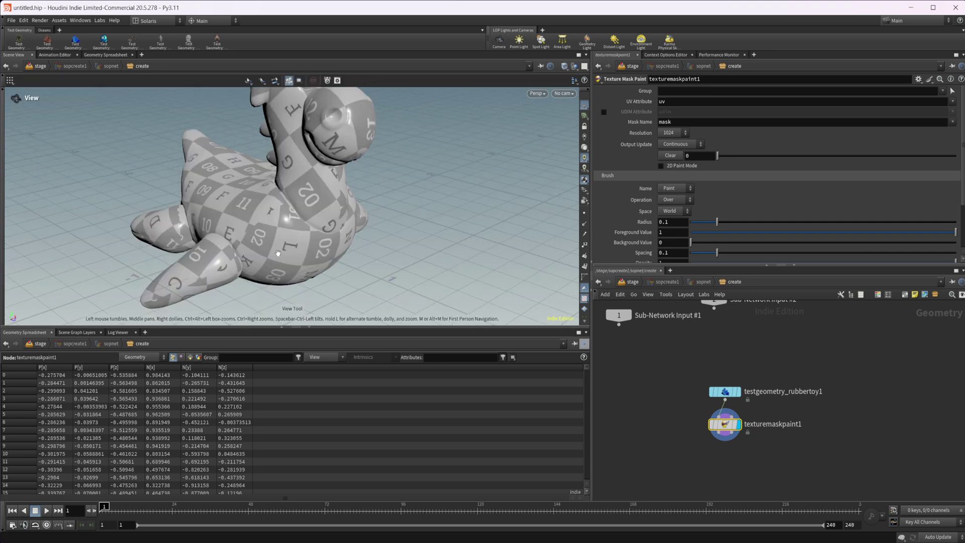
Step: Add a Null node below the Texture Mask Paint node
{"action": "middle_click_drag", "start_coordinate": [779, 440], "coordinate": [780, 405]}
{"action": "key", "text": "Tab"}
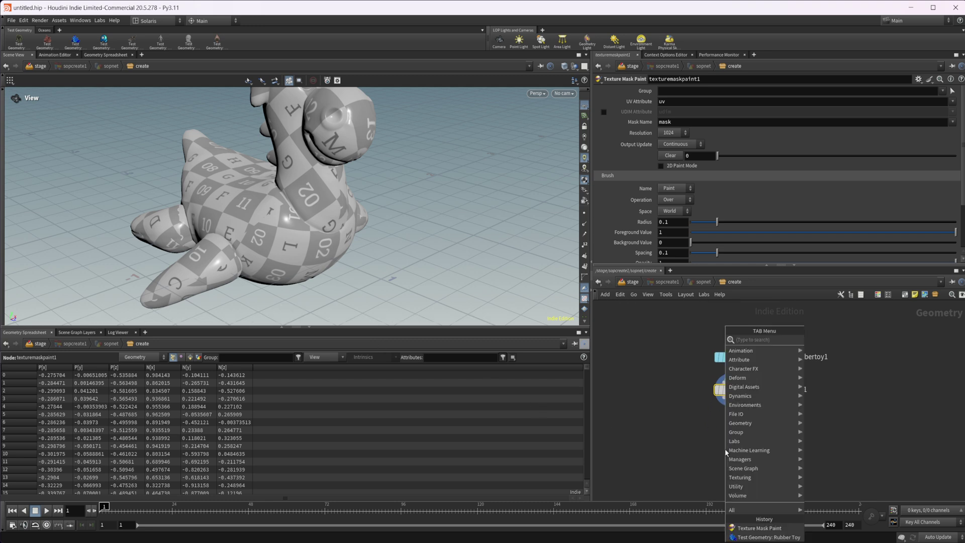
{"action": "type", "text": "null"}
{"action": "key", "text": "Return"}
{"action": "left_click", "coordinate": [724, 448]}
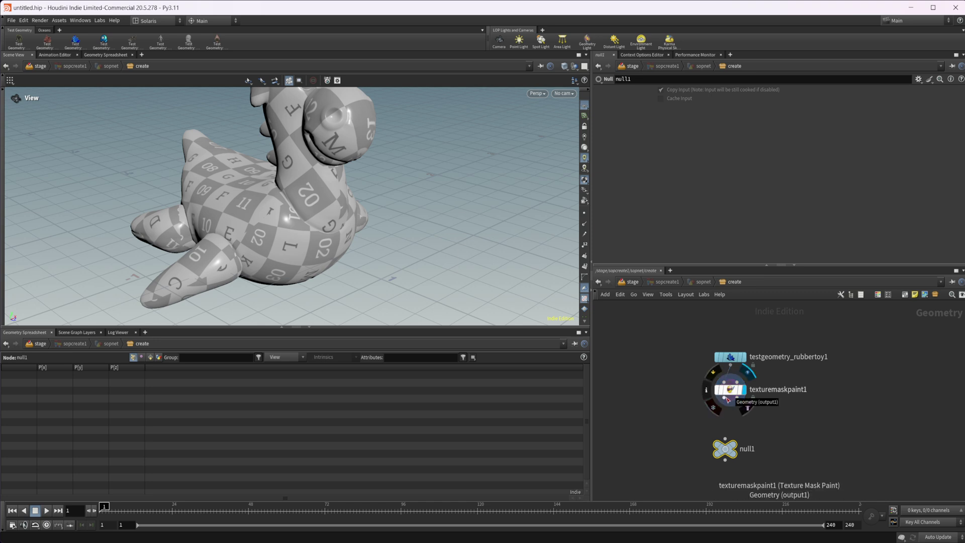
Step: Connect the Mask Volumes output of the Texture Mask Paint node to the null and rename the null OUT_Mask
{"action": "left_click_drag", "start_coordinate": [725, 449], "coordinate": [746, 450]}
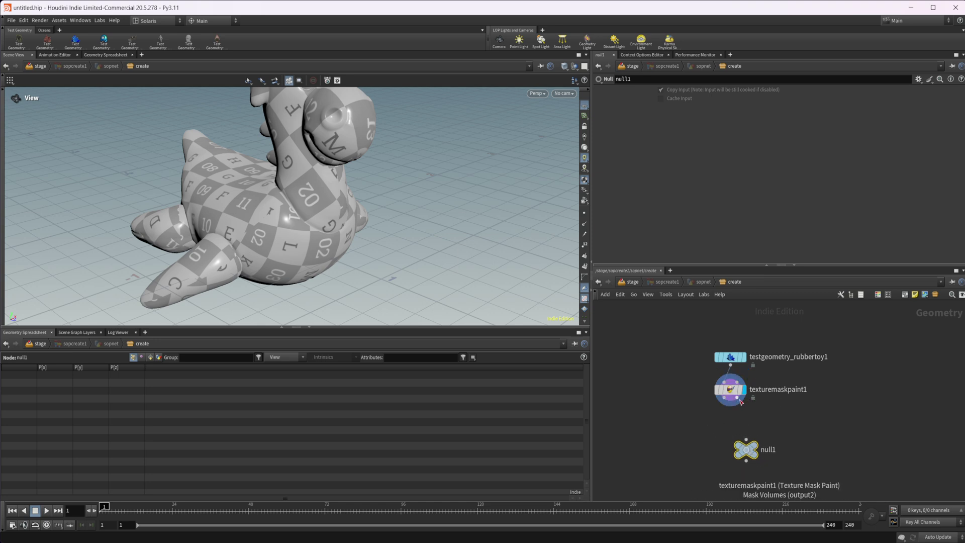
{"action": "left_click_drag", "start_coordinate": [740, 400], "coordinate": [747, 440]}
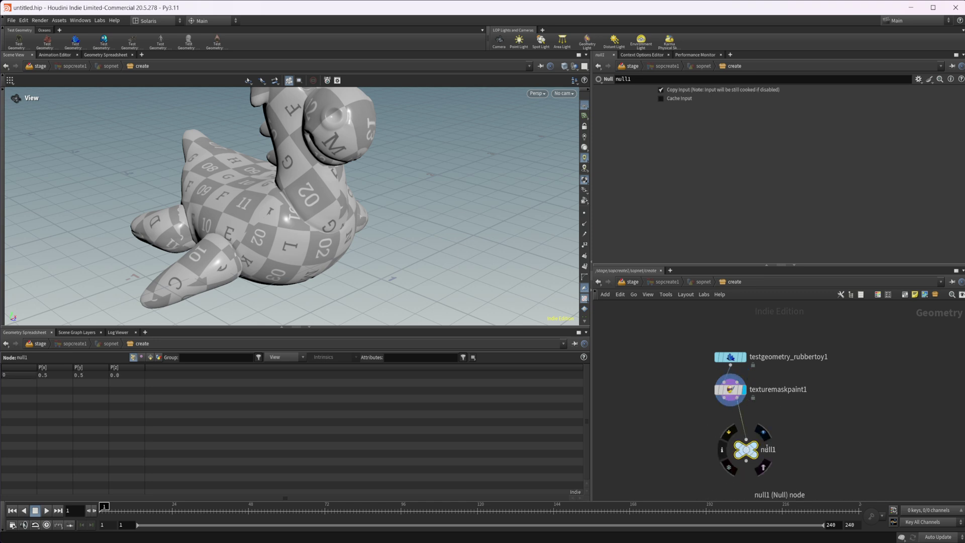
{"action": "left_click", "coordinate": [767, 448]}
{"action": "type", "text": "OUT_"}
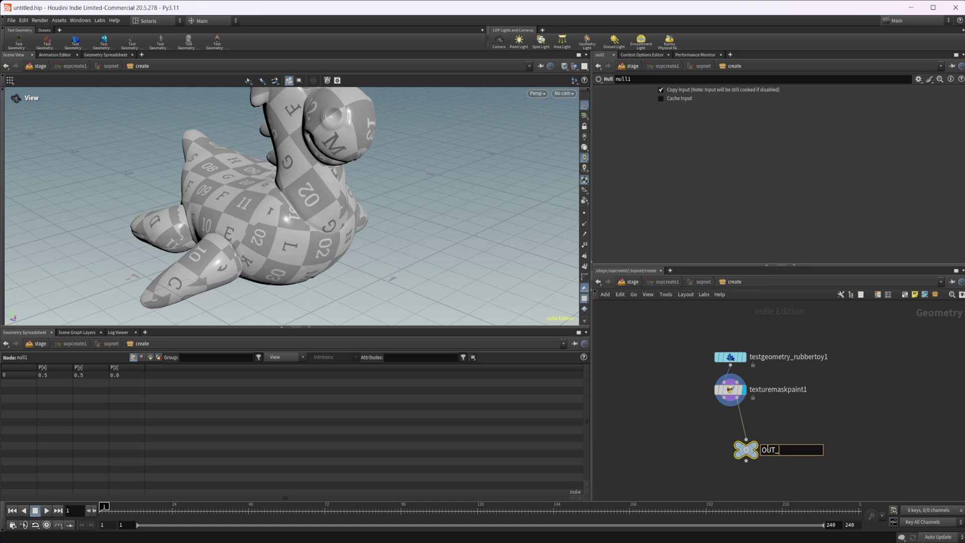
{"action": "type", "text": "Mask"}
{"action": "key", "text": "Return"}
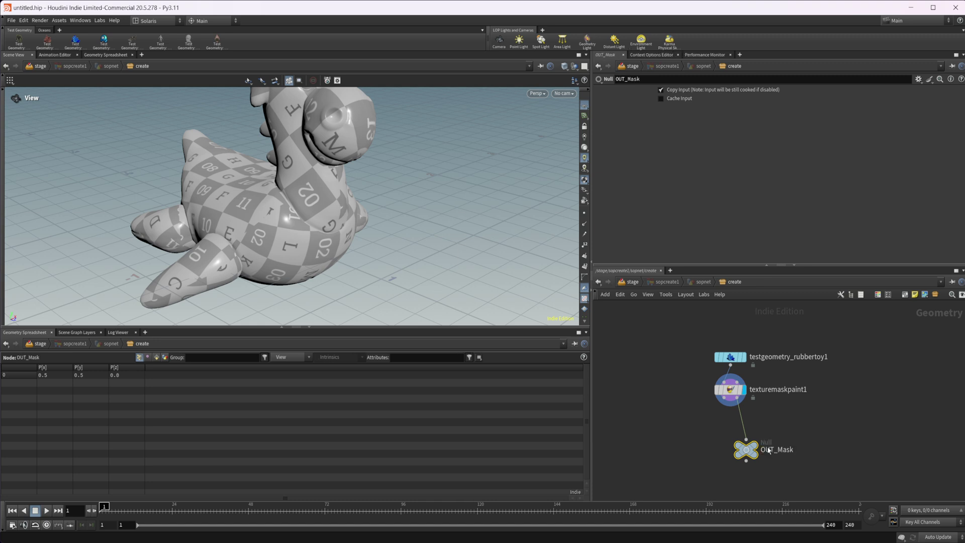
{"action": "left_click", "coordinate": [794, 431]}
{"action": "left_click", "coordinate": [633, 283]}
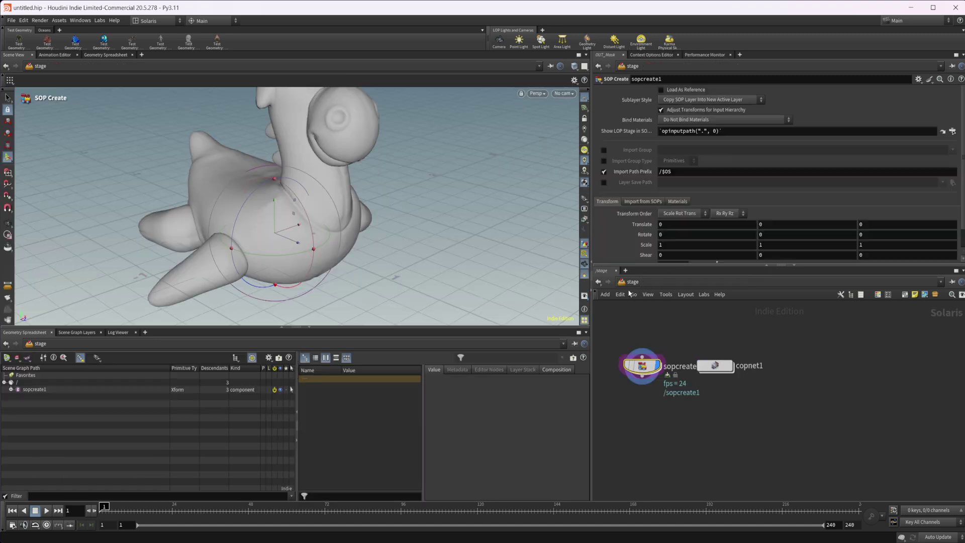
{"action": "double_click", "coordinate": [716, 366]}
{"action": "key", "text": "Tab"}
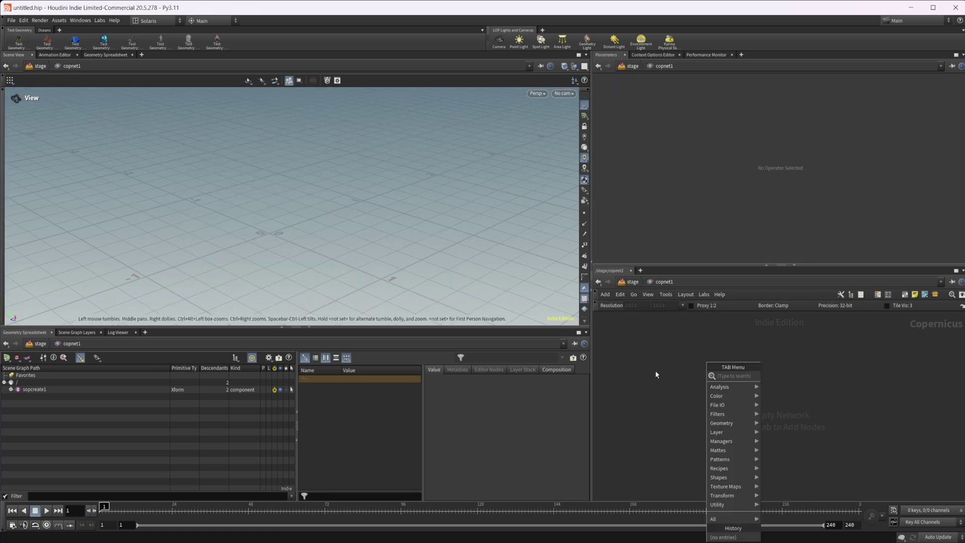
{"action": "left_click", "coordinate": [635, 283]}
{"action": "left_click", "coordinate": [633, 283]}
{"action": "double_click", "coordinate": [650, 369]}
Step: Duplicate the OUT_Mask null, feed the copy from the Texture Mask Paint Geometry output, and rename it OUT_GEO
{"action": "left_click_drag", "start_coordinate": [747, 424], "coordinate": [698, 420], "text": "alt"}
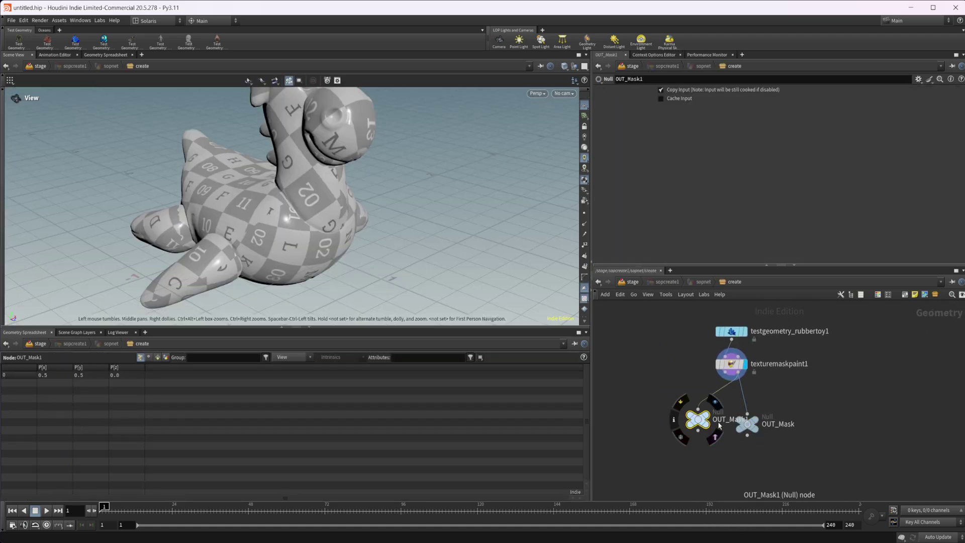
{"action": "left_click_drag", "start_coordinate": [739, 378], "coordinate": [725, 372]}
{"action": "double_click", "coordinate": [732, 420]}
{"action": "left_click", "coordinate": [753, 422]}
{"action": "left_click_drag", "start_coordinate": [753, 422], "coordinate": [733, 425]}
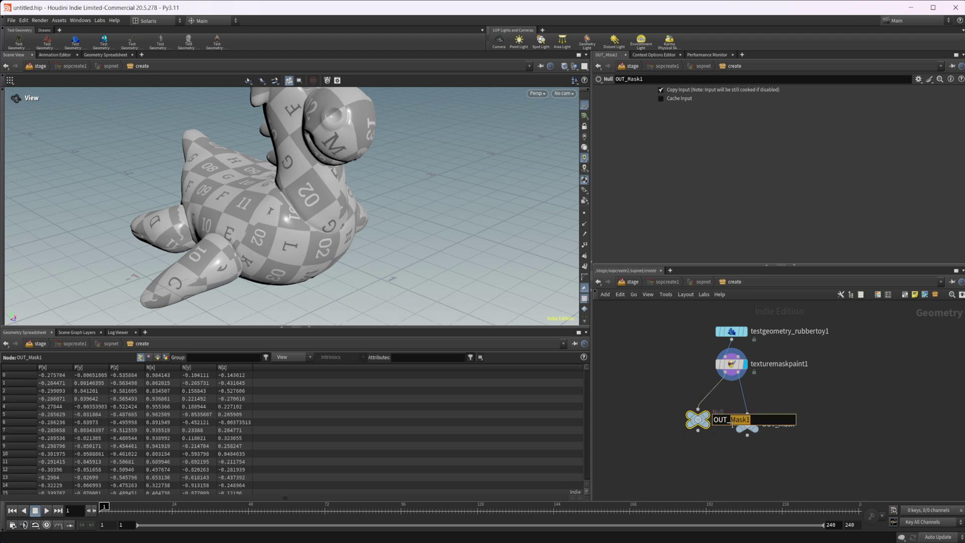
{"action": "type", "text": "GEO"}
{"action": "key", "text": "Return"}
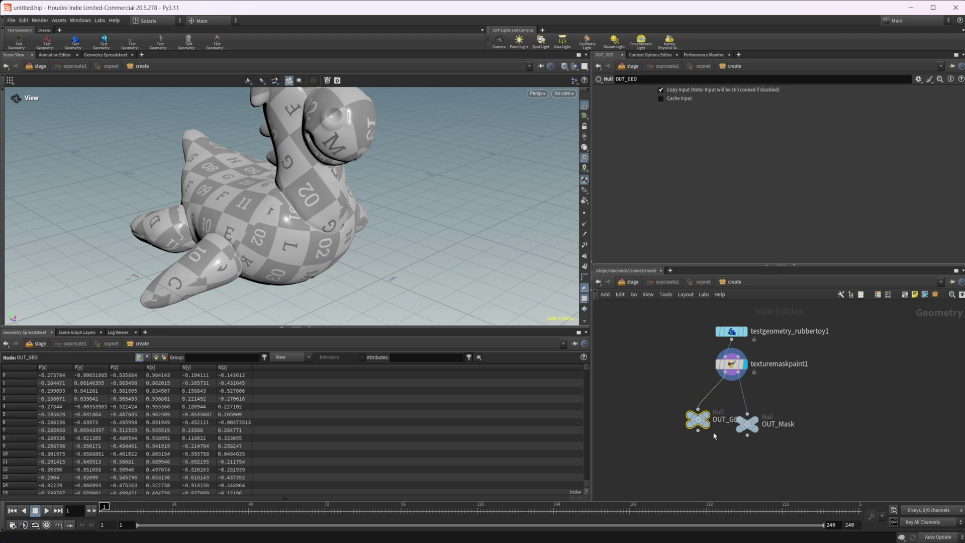
{"action": "mouse_move", "coordinate": [691, 419]}
{"action": "left_mouse_down"}
{"action": "mouse_move", "coordinate": [678, 432]}
{"action": "mouse_move", "coordinate": [673, 422]}
{"action": "left_mouse_up"}
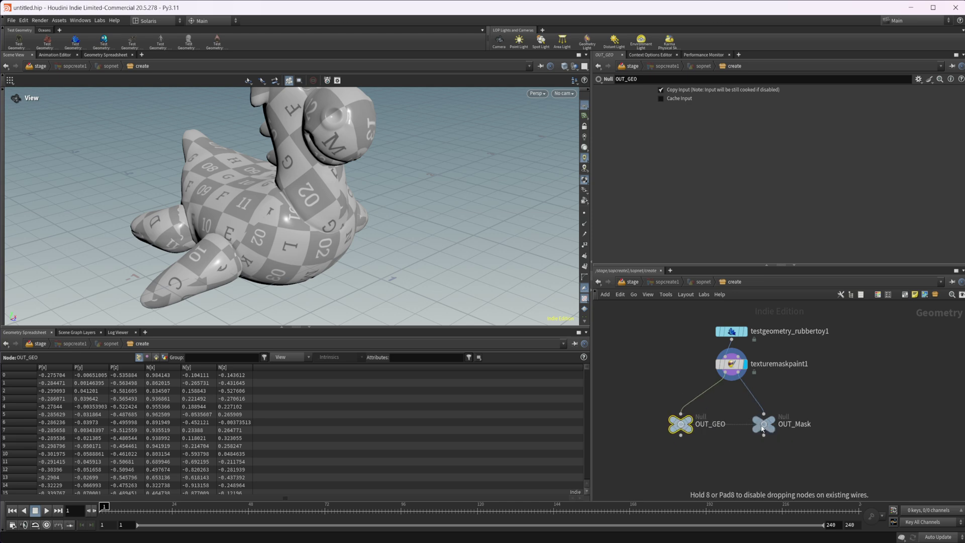
Step: Return to the stage and add a SOP Import node inside the COP network
{"action": "left_click", "coordinate": [637, 285]}
{"action": "double_click", "coordinate": [722, 370]}
{"action": "key", "text": "Tab"}
{"action": "type", "text": "sop"}
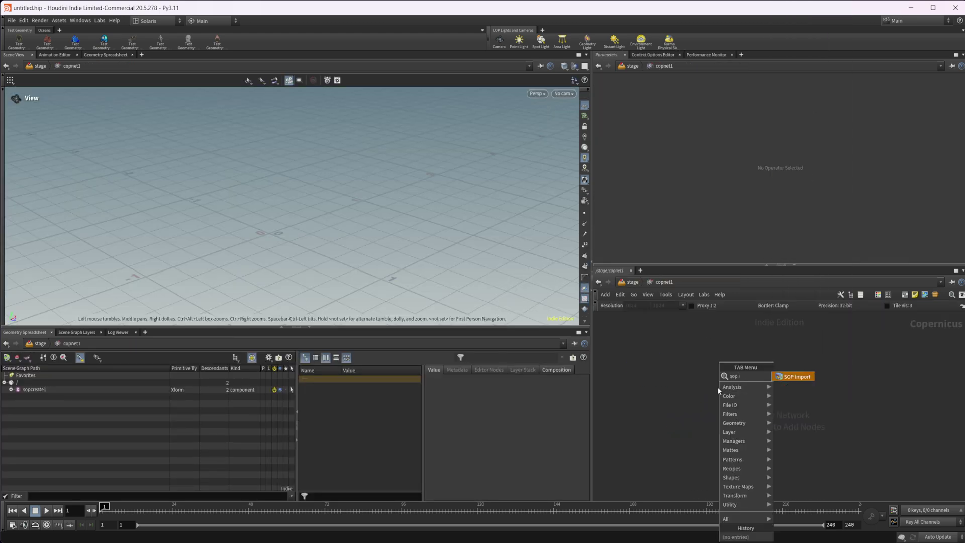
{"action": "key", "text": "Return"}
{"action": "left_click", "coordinate": [718, 388]}
Step: Enable Use External SOP on the SOP Import node and set its path to /stage/sopcreate1/sopnet/create/OUT_GEO
{"action": "left_click", "coordinate": [661, 90]}
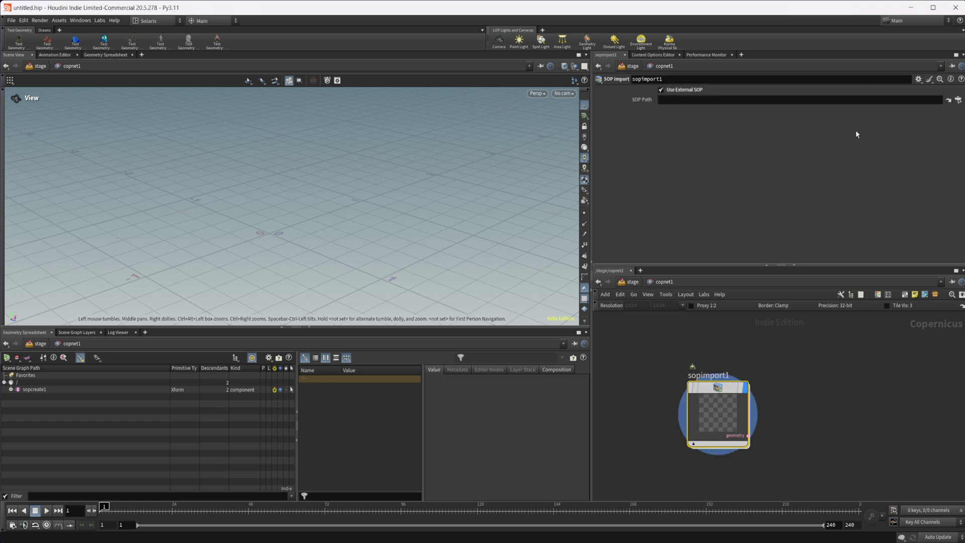
{"action": "left_click", "coordinate": [958, 100]}
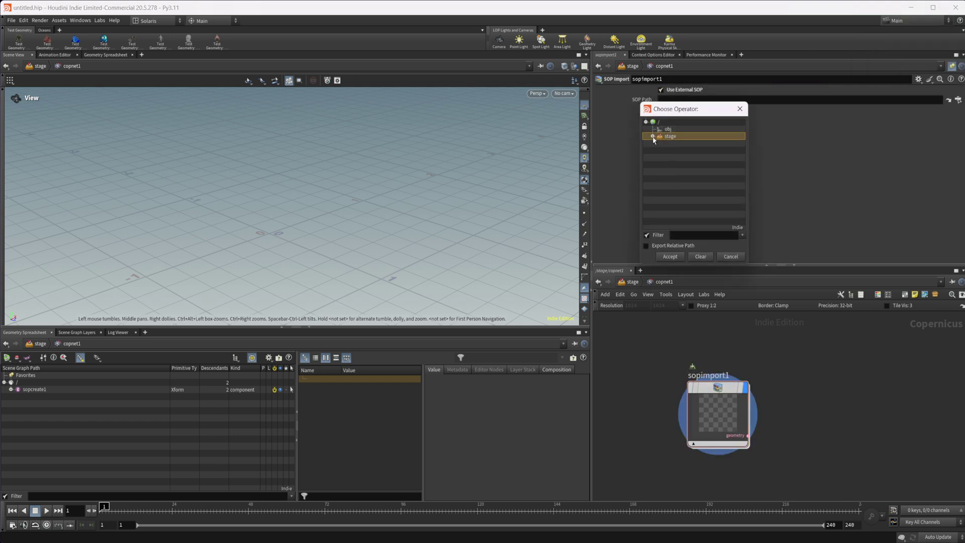
{"action": "left_click", "coordinate": [653, 136]}
{"action": "left_click", "coordinate": [659, 144]}
{"action": "left_click", "coordinate": [667, 151]}
{"action": "left_click", "coordinate": [673, 165]}
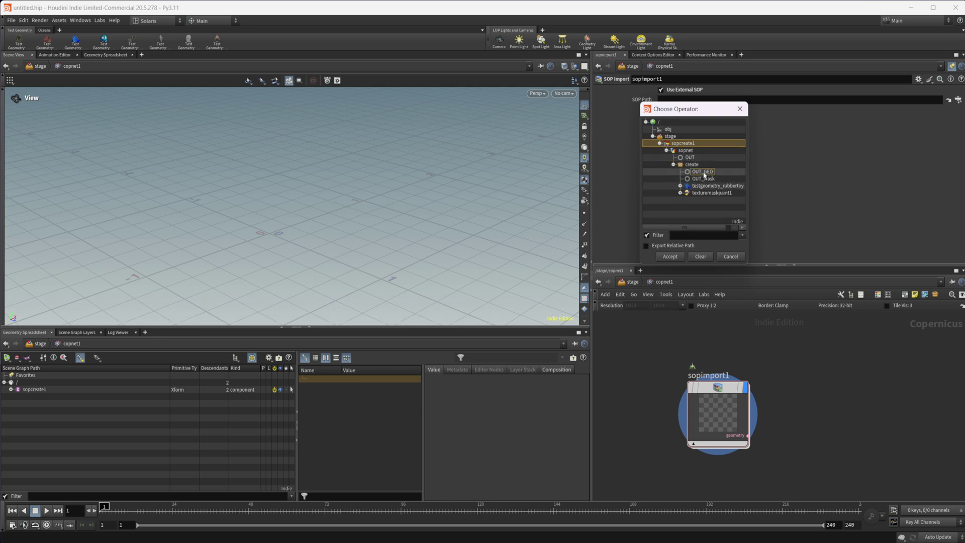
{"action": "left_click", "coordinate": [679, 172]}
{"action": "left_click", "coordinate": [670, 257]}
Step: Add a Preview Material node beside the SOP Import node in the COP network
{"action": "key", "text": "Tab"}
{"action": "mouse_move", "coordinate": [777, 416]}
{"action": "type", "text": "prev"}
{"action": "key", "text": "Return"}
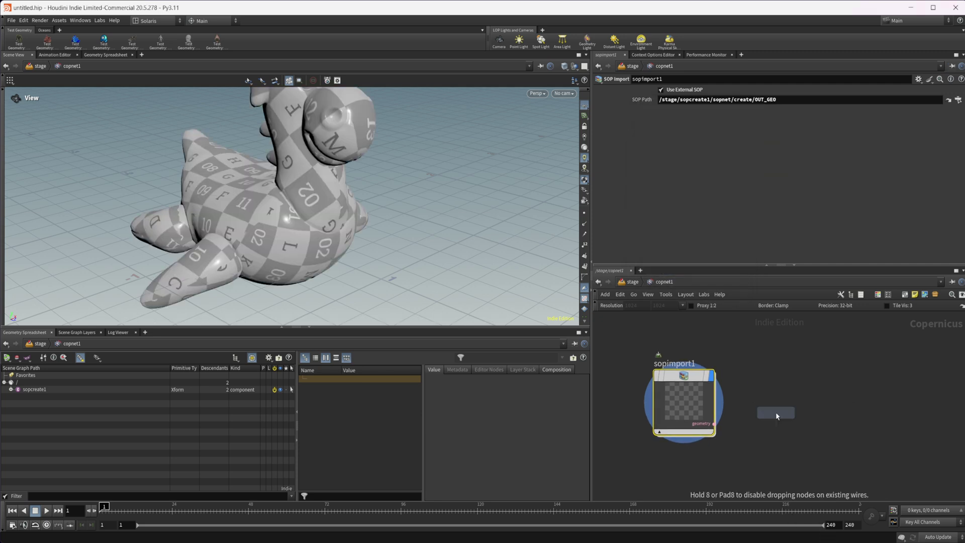
{"action": "left_click", "coordinate": [776, 416]}
{"action": "left_click_drag", "start_coordinate": [776, 411], "coordinate": [823, 399]}
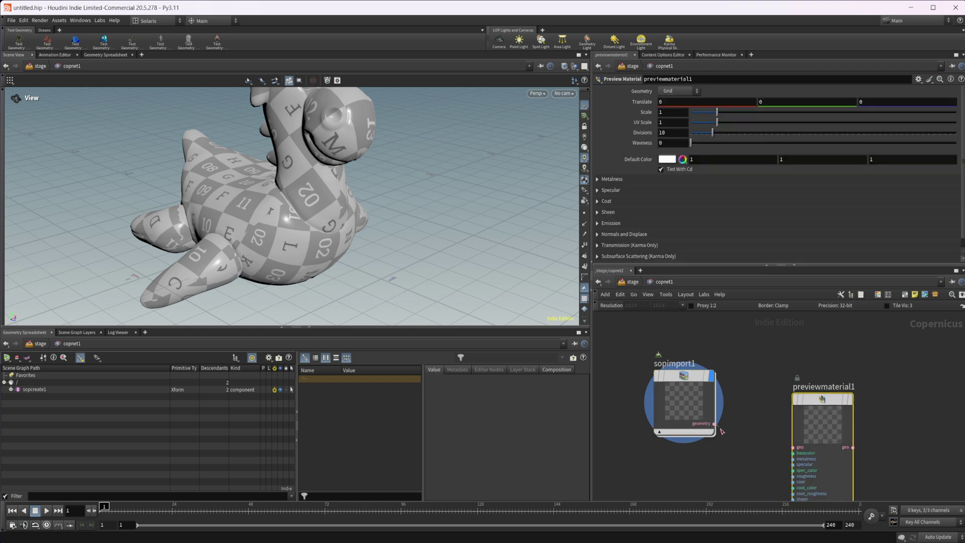
Step: Connect the SOP Import geometry output to the Preview Material's geo input and display the Preview Material in the viewport
{"action": "left_click_drag", "start_coordinate": [715, 424], "coordinate": [802, 445]}
{"action": "left_click_drag", "start_coordinate": [736, 432], "coordinate": [823, 408]}
{"action": "key", "text": "r"}
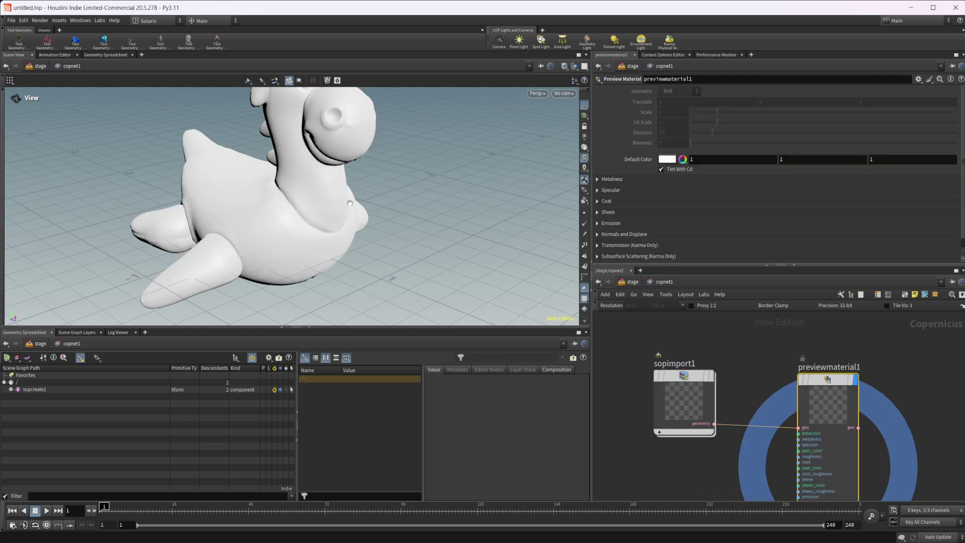
{"action": "scroll", "coordinate": [354, 195], "scroll_direction": "down", "scroll_amount": 5}
{"action": "middle_click_drag", "start_coordinate": [732, 472], "coordinate": [751, 398]}
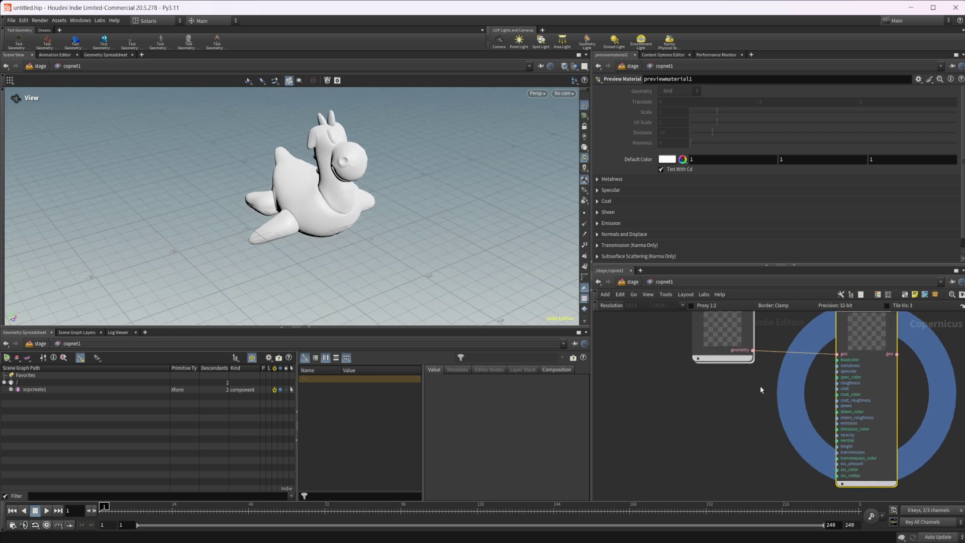
Step: Add a second SOP Import node with Use External SOP enabled and its path set to /stage/sopcreate1/sopnet/create/OUT_Mask
{"action": "middle_click_drag", "start_coordinate": [647, 439], "coordinate": [674, 425]}
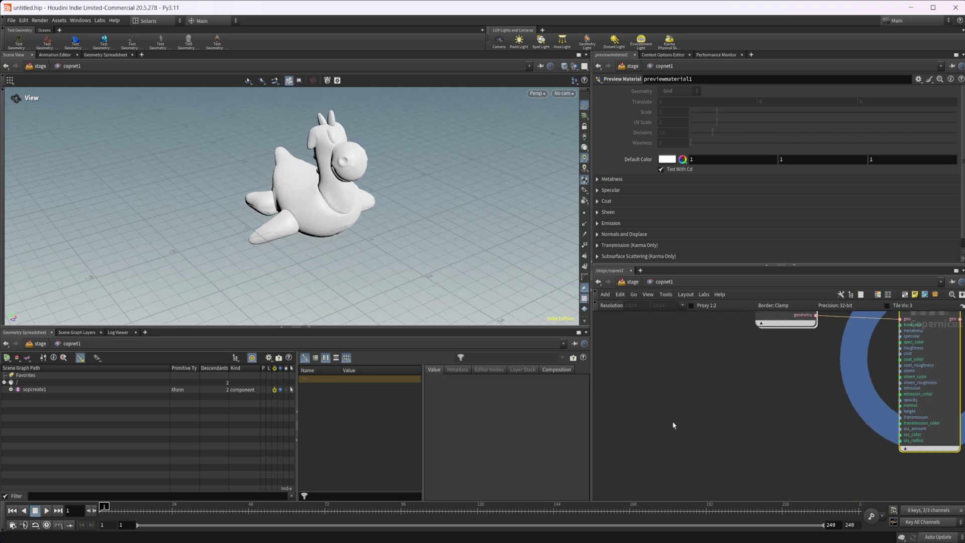
{"action": "key", "text": "Tab"}
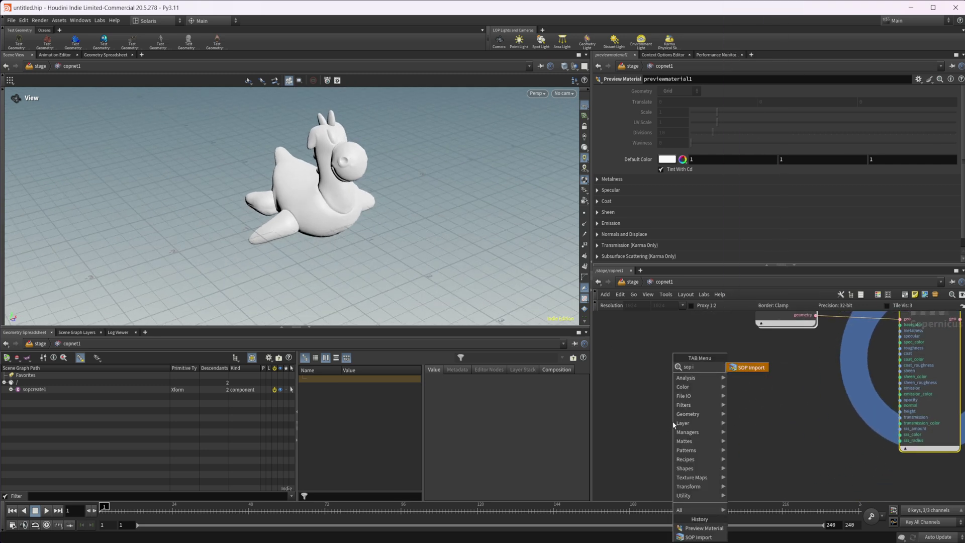
{"action": "key", "text": "Escape"}
{"action": "left_click", "coordinate": [674, 426]}
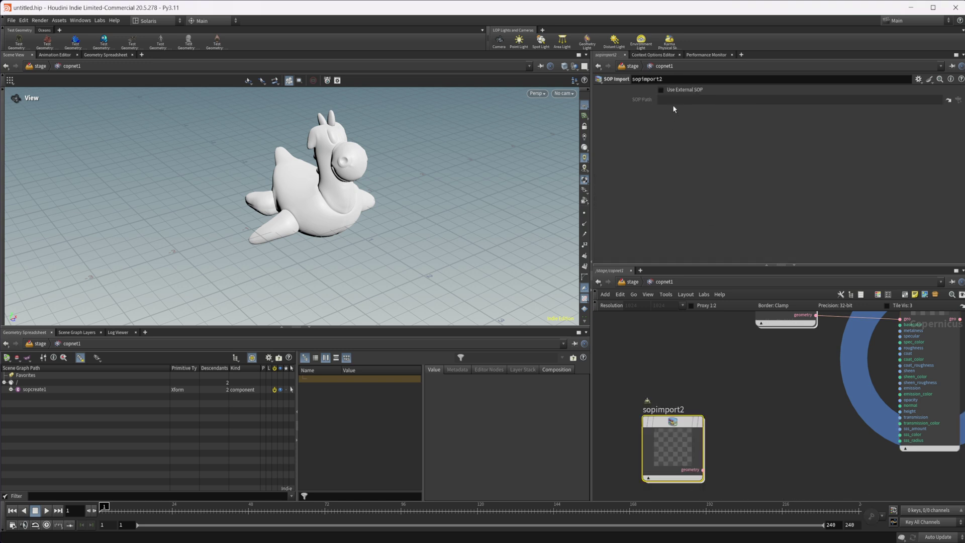
{"action": "left_click", "coordinate": [662, 89]}
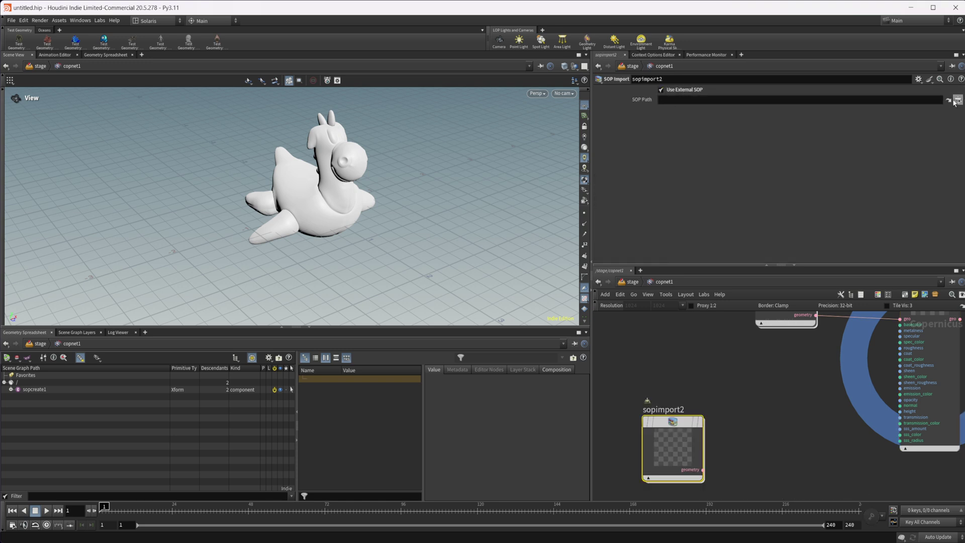
{"action": "left_click", "coordinate": [956, 100]}
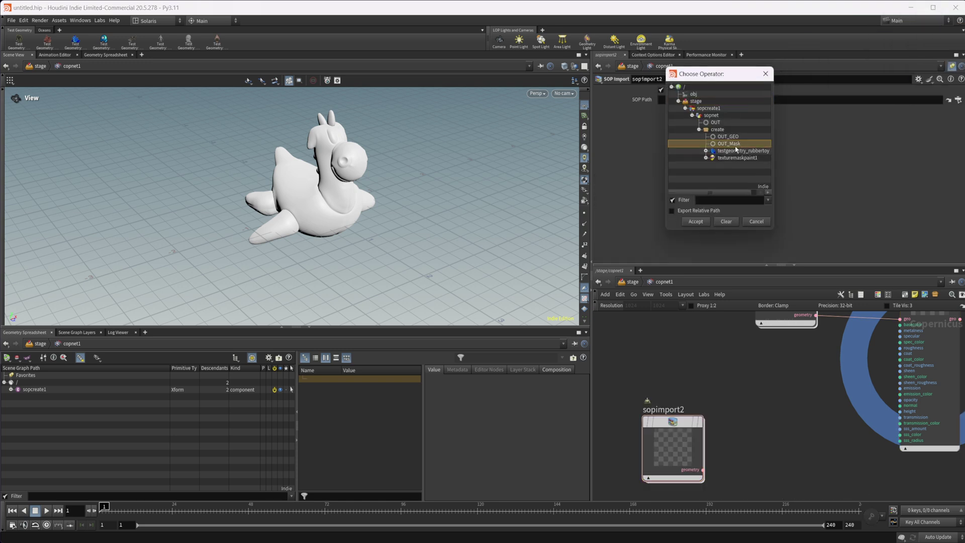
{"action": "left_click", "coordinate": [701, 222]}
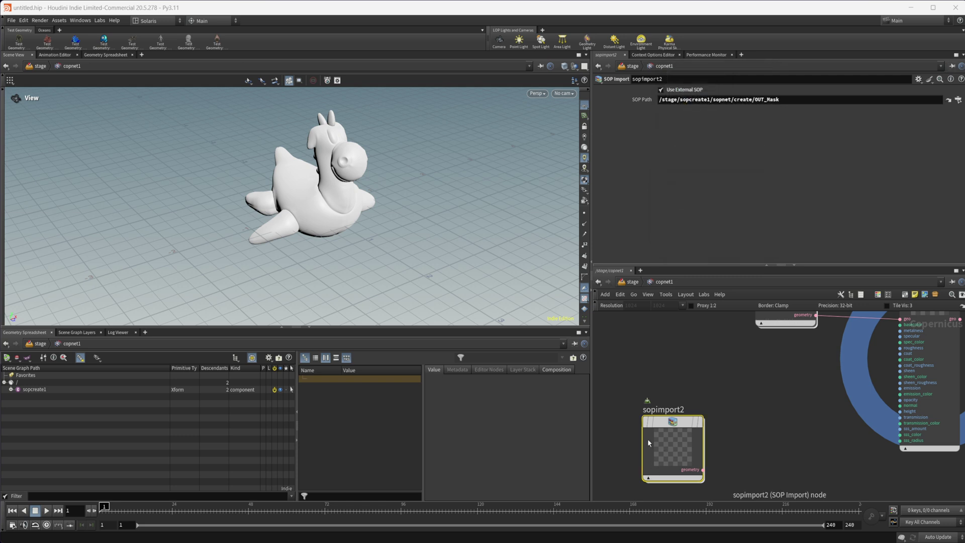
{"action": "middle_click_drag", "start_coordinate": [728, 430], "coordinate": [693, 415]}
{"action": "key", "text": "Tab"}
{"action": "type", "text": "ra"}
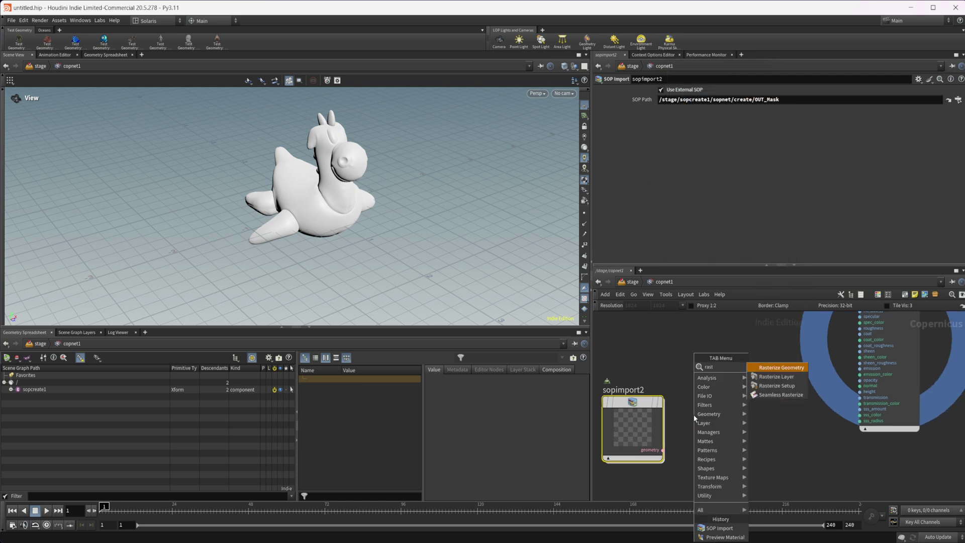
{"action": "type", "text": "st"}
{"action": "key", "text": "Return"}
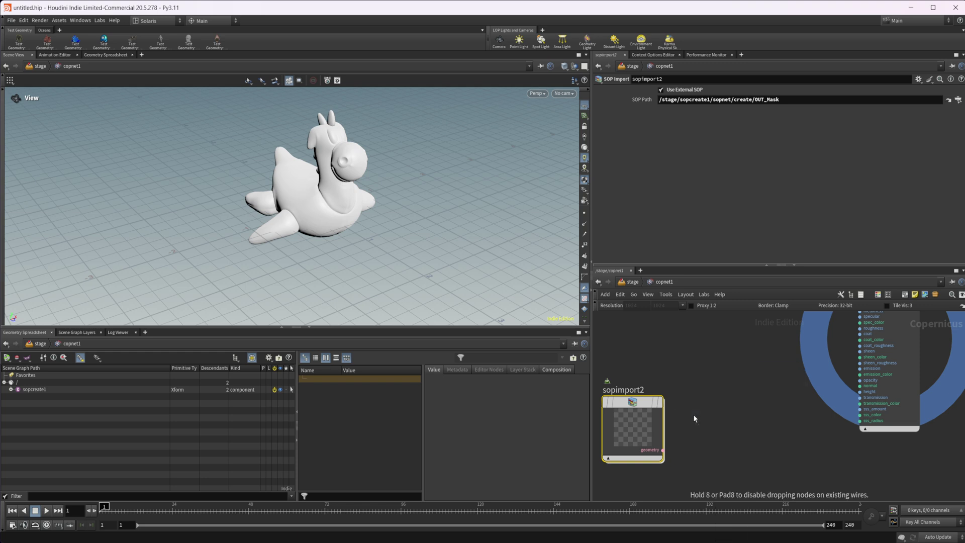
{"action": "left_click", "coordinate": [748, 463]}
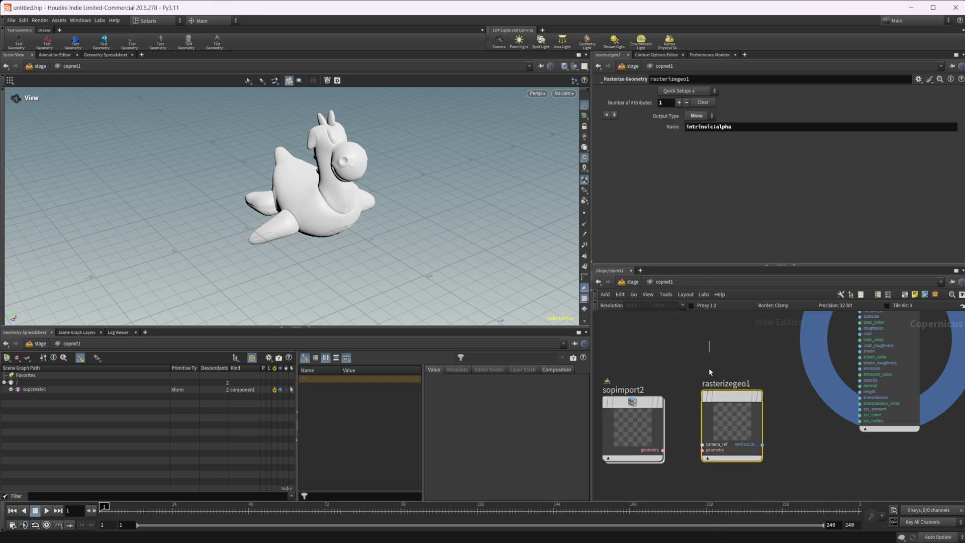
{"action": "key", "text": "Delete"}
Step: Add a Rasterize Setup node fed by the second SOP Import's geometry and set its Space to UVs
{"action": "key", "text": "Tab"}
{"action": "type", "text": "rast"}
{"action": "key", "text": "Down"}
{"action": "key", "text": "Down"}
{"action": "key", "text": "Return"}
{"action": "left_click", "coordinate": [687, 472]}
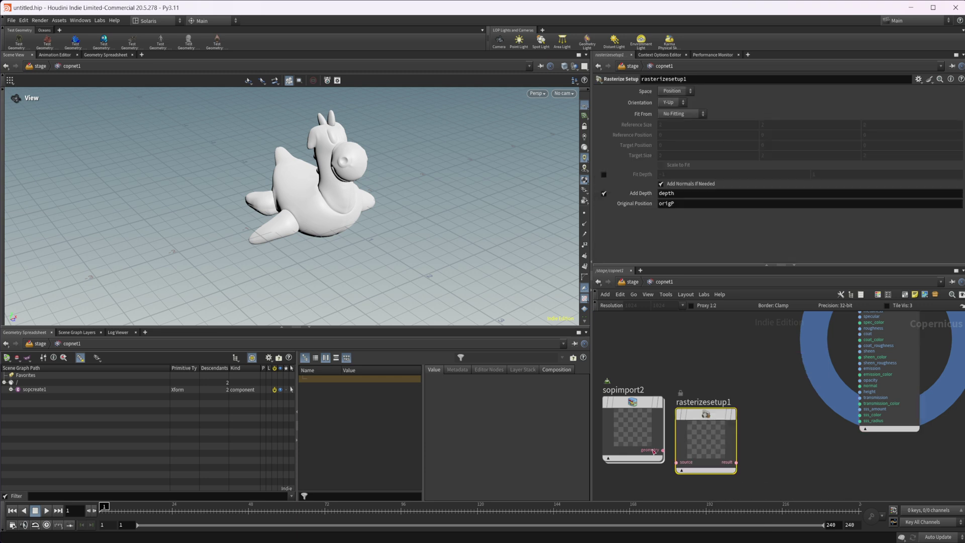
{"action": "left_click_drag", "start_coordinate": [688, 474], "coordinate": [696, 462]}
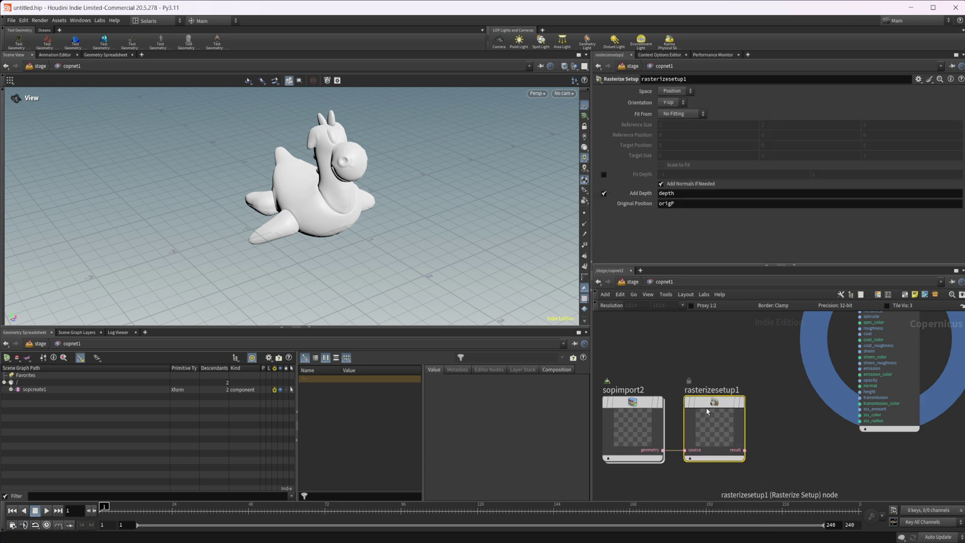
{"action": "left_click", "coordinate": [674, 96]}
{"action": "left_click", "coordinate": [674, 108]}
Step: Add a Geometry to Layer node and connect the Rasterize Setup result to its geometry input
{"action": "middle_click_drag", "start_coordinate": [692, 454], "coordinate": [648, 447]}
{"action": "key", "text": "Tab"}
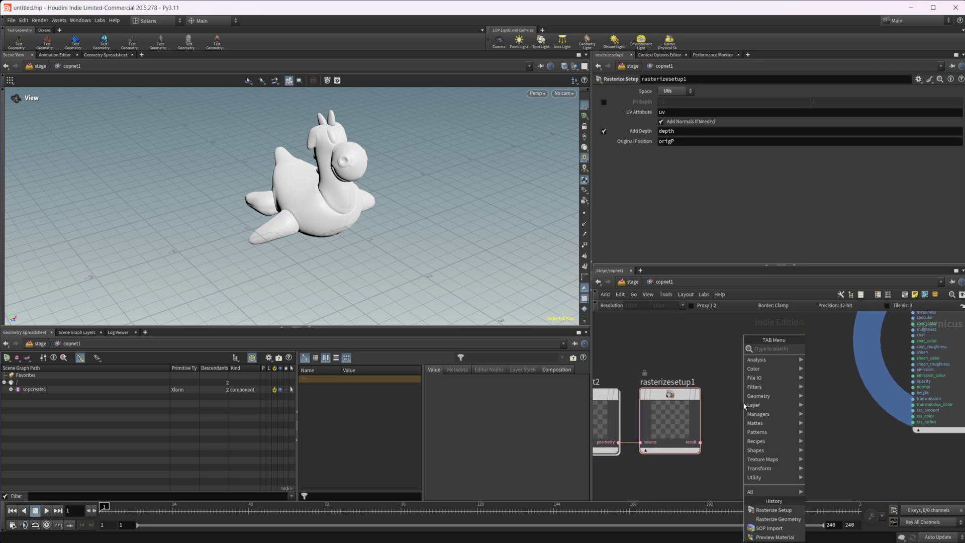
{"action": "type", "text": "ge"}
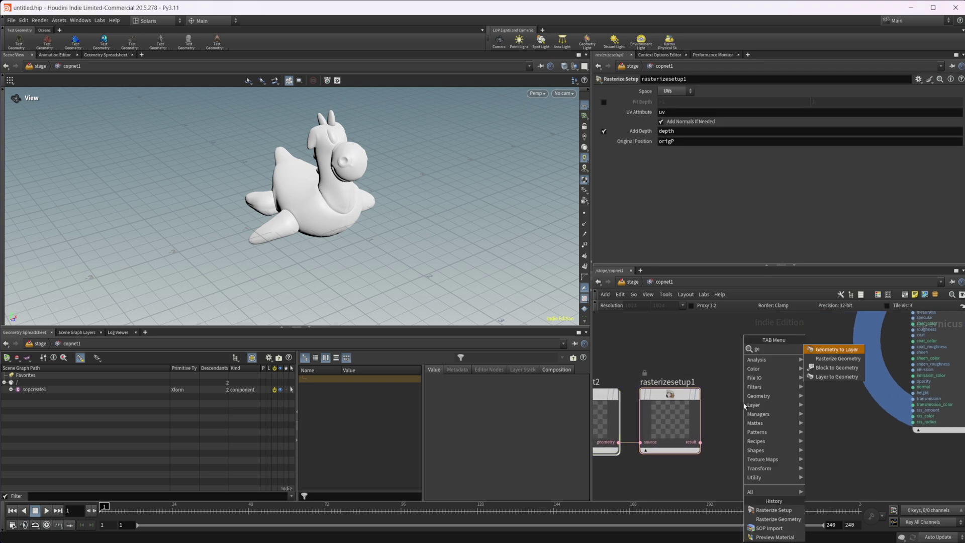
{"action": "type", "text": "o"}
{"action": "key", "text": "Return"}
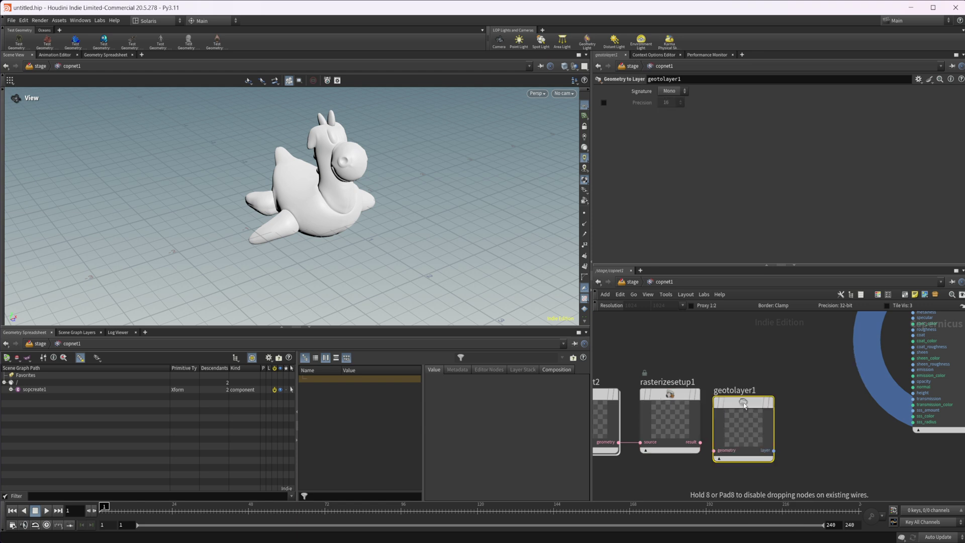
{"action": "left_click", "coordinate": [769, 397]}
{"action": "left_click_drag", "start_coordinate": [701, 442], "coordinate": [738, 442]}
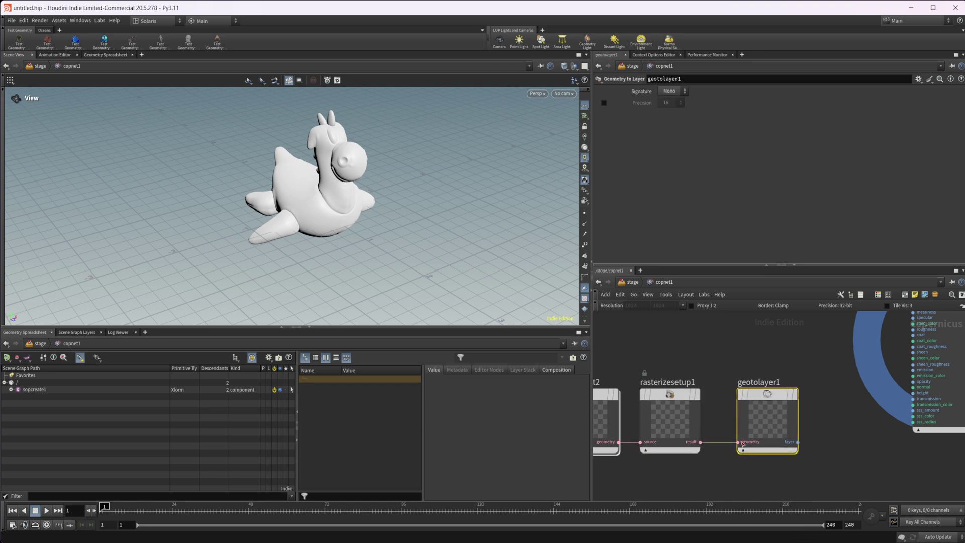
Step: Display the Geometry to Layer node and inspect the rasterized mask in the viewport
{"action": "left_click", "coordinate": [762, 408]}
{"action": "left_click_drag", "start_coordinate": [410, 287], "coordinate": [317, 225]}
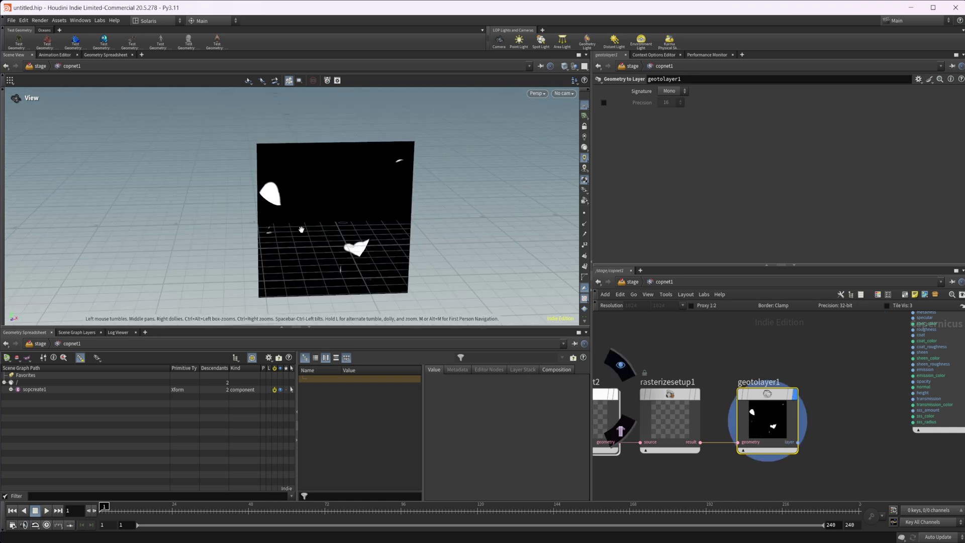
{"action": "scroll", "coordinate": [301, 230], "scroll_direction": "up", "scroll_amount": 1}
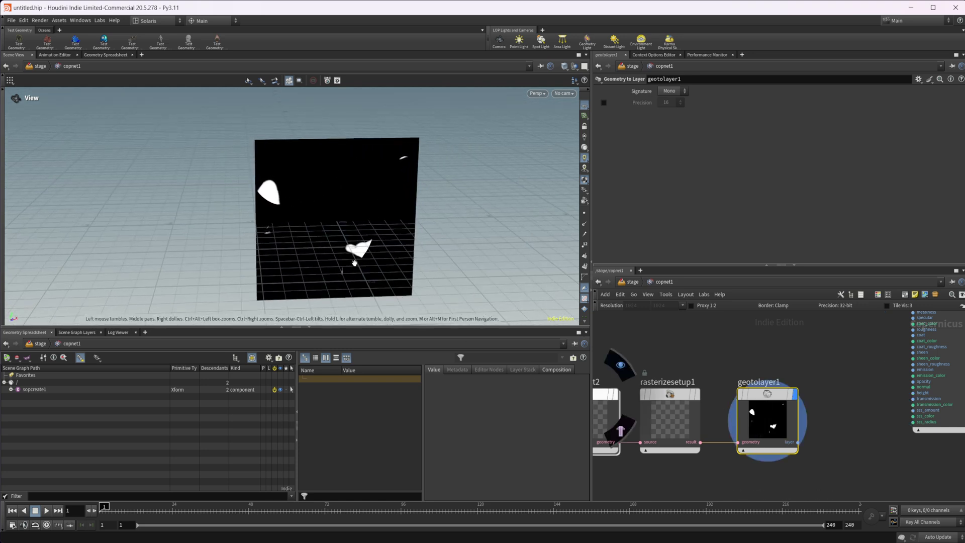
Step: Add a Tile Pattern node above the mask import nodes
{"action": "middle_click_drag", "start_coordinate": [835, 386], "coordinate": [862, 397]}
{"action": "scroll", "coordinate": [862, 398], "scroll_direction": "down", "scroll_amount": 3}
{"action": "left_click_drag", "start_coordinate": [669, 378], "coordinate": [783, 470]}
{"action": "key", "text": "Tab"}
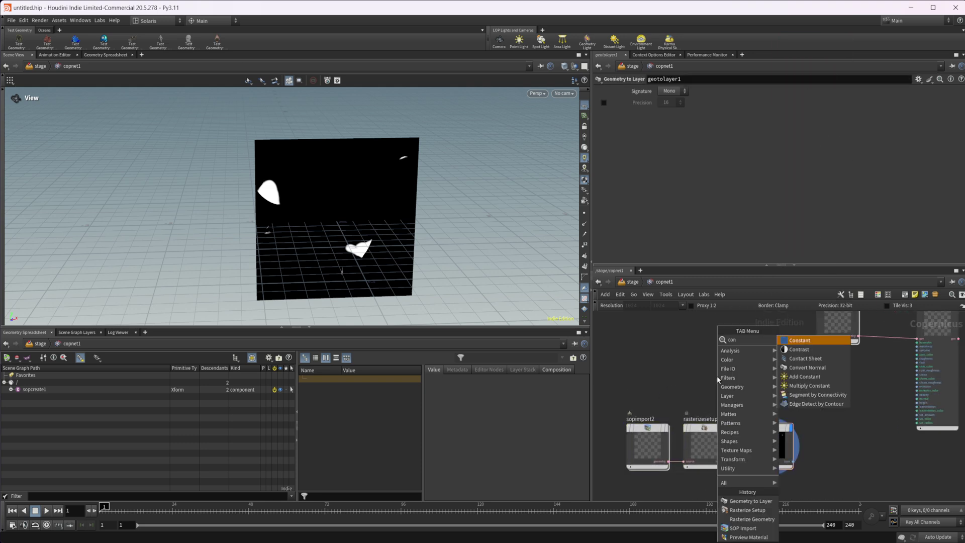
{"action": "key", "text": "Escape"}
{"action": "scroll", "coordinate": [700, 366], "scroll_direction": "down", "scroll_amount": 1}
{"action": "key", "text": "Tab"}
{"action": "type", "text": "const"}
{"action": "key", "text": "Return"}
{"action": "left_click", "coordinate": [716, 366]}
{"action": "scroll", "coordinate": [716, 366], "scroll_direction": "up", "scroll_amount": 3}
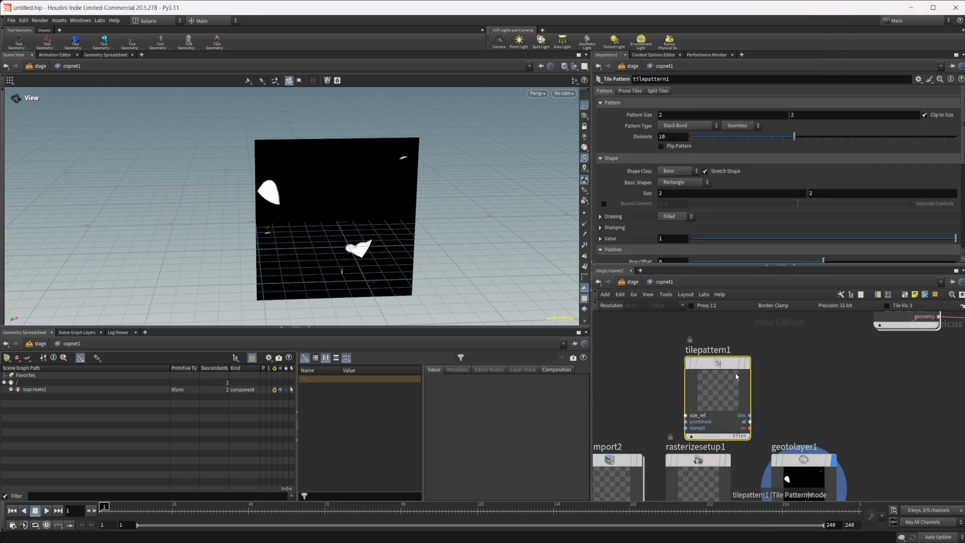
Step: Display the Tile Pattern node, try the Hopscotch pattern type on it, and delete the node
{"action": "key", "text": "r"}
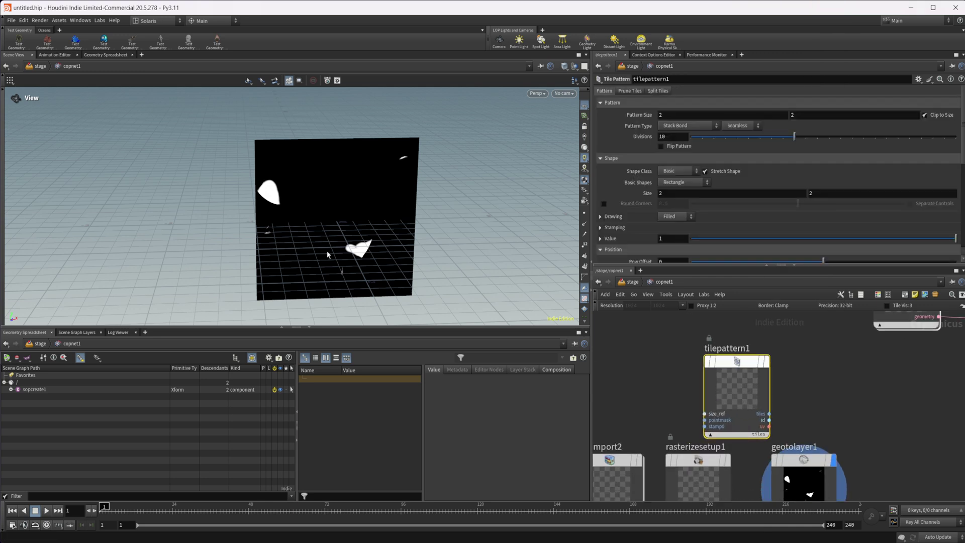
{"action": "left_click", "coordinate": [688, 126]}
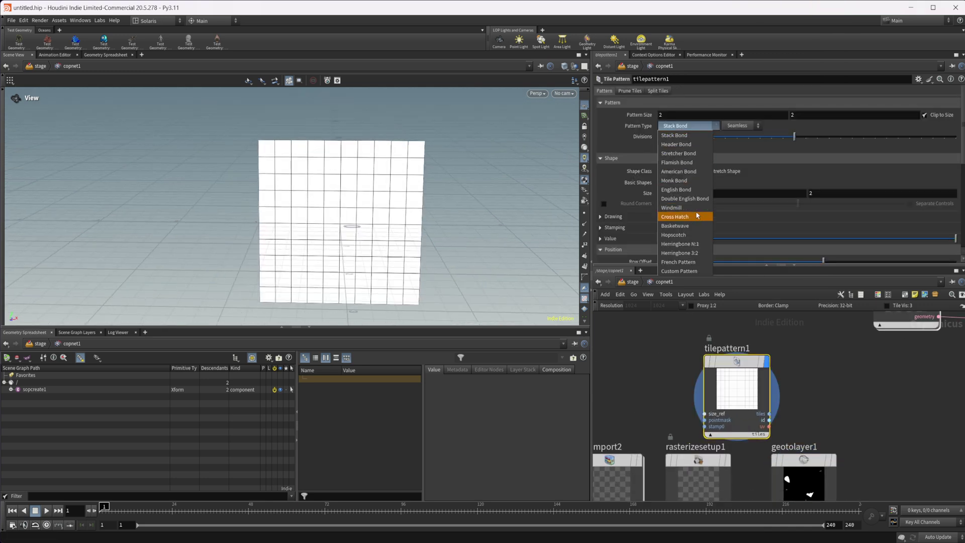
{"action": "left_click", "coordinate": [674, 235]}
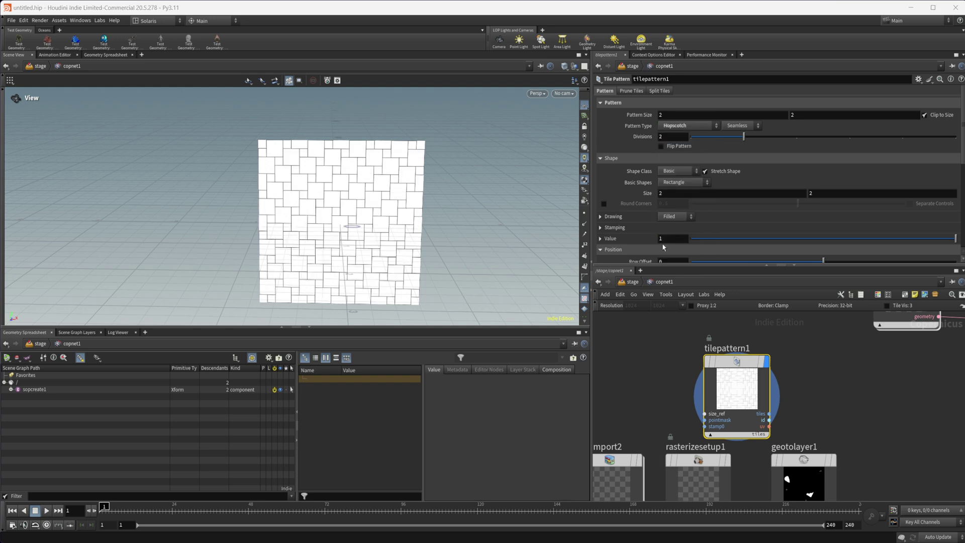
{"action": "middle_click_drag", "start_coordinate": [845, 415], "coordinate": [765, 370]}
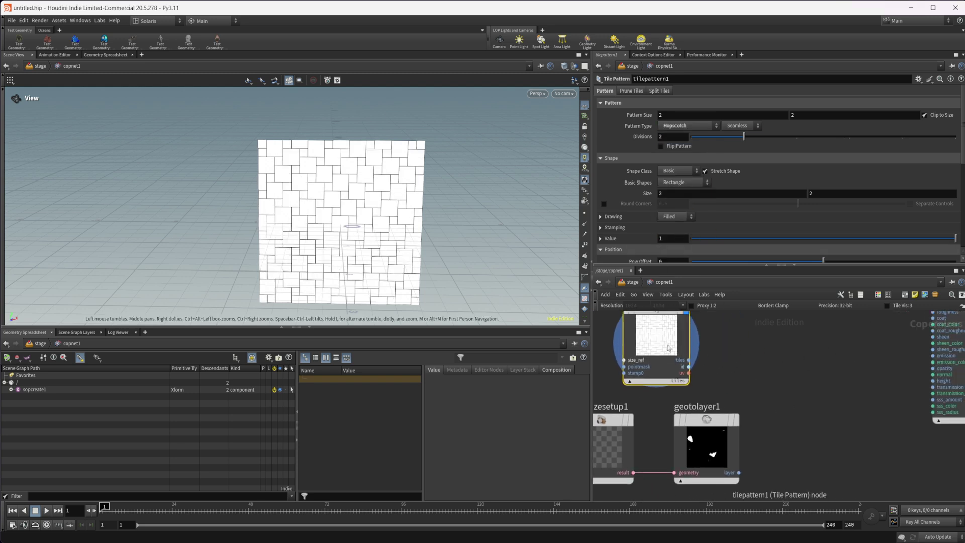
{"action": "key", "text": "Delete"}
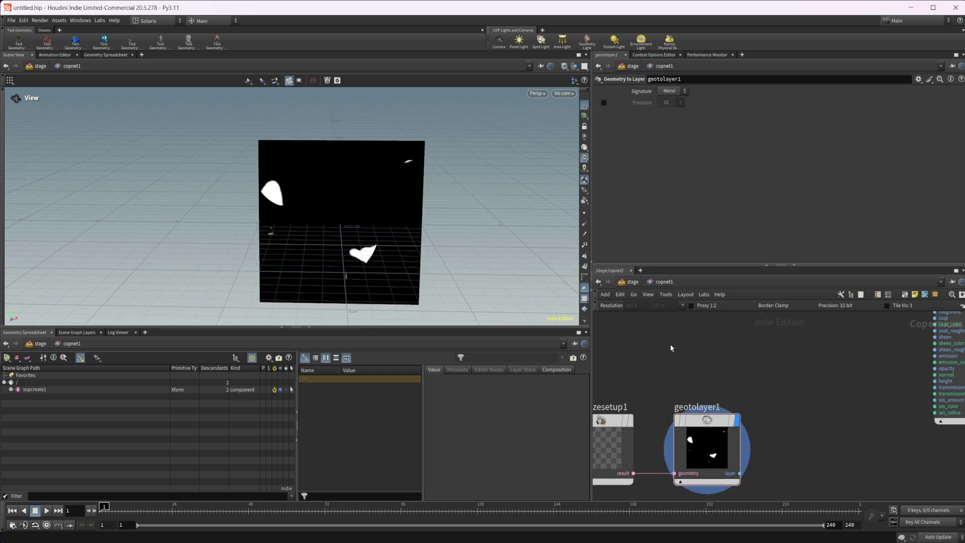
Step: Add a Fractal Noise 3D node above the Geometry to Layer node
{"action": "key", "text": "Tab"}
{"action": "type", "text": "noise"}
{"action": "key", "text": "Down"}
{"action": "key", "text": "Down"}
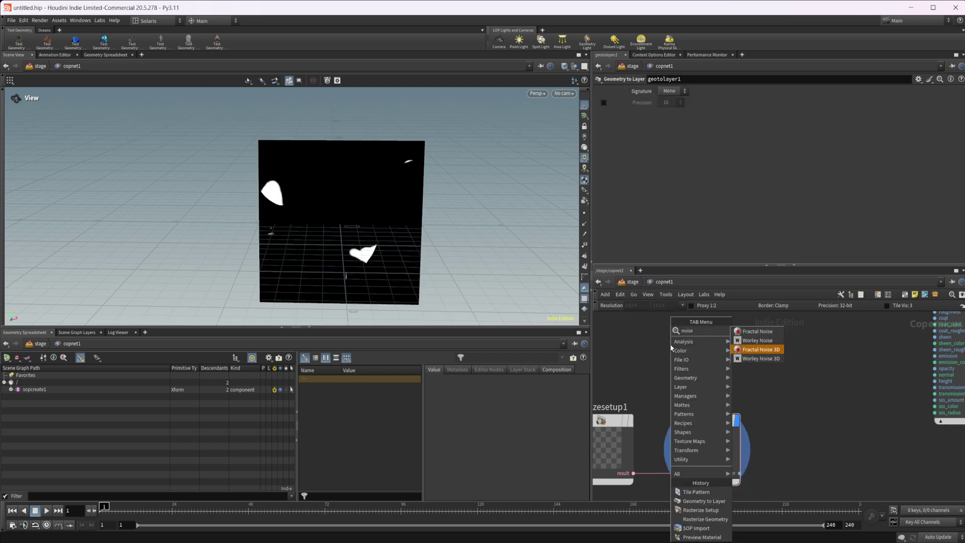
{"action": "key", "text": "Return"}
{"action": "left_click", "coordinate": [671, 344]}
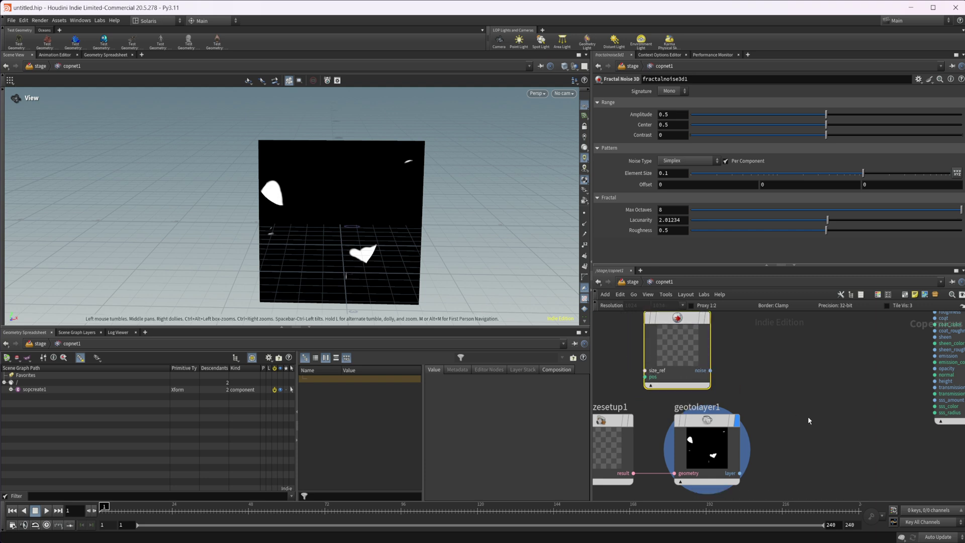
Step: Select the three mask branch nodes and align Geometry to Layer beneath the Fractal Noise 3D node
{"action": "middle_click_drag", "start_coordinate": [810, 443], "coordinate": [922, 386]}
{"action": "scroll", "coordinate": [825, 452], "scroll_direction": "down", "scroll_amount": 1}
{"action": "left_click_drag", "start_coordinate": [820, 442], "coordinate": [663, 386]}
{"action": "left_click_drag", "start_coordinate": [808, 405], "coordinate": [782, 402]}
Step: Add a Blend node in Multiply mode between the noise and mask nodes and the Preview Material
{"action": "middle_click_drag", "start_coordinate": [871, 339], "coordinate": [788, 384]}
{"action": "key", "text": "Tab"}
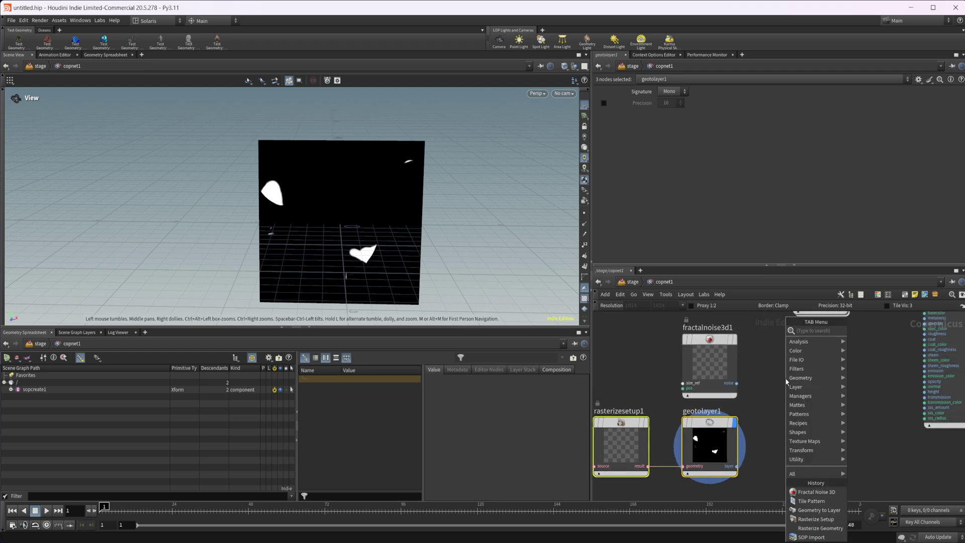
{"action": "type", "text": "mul"}
{"action": "key", "text": "Return"}
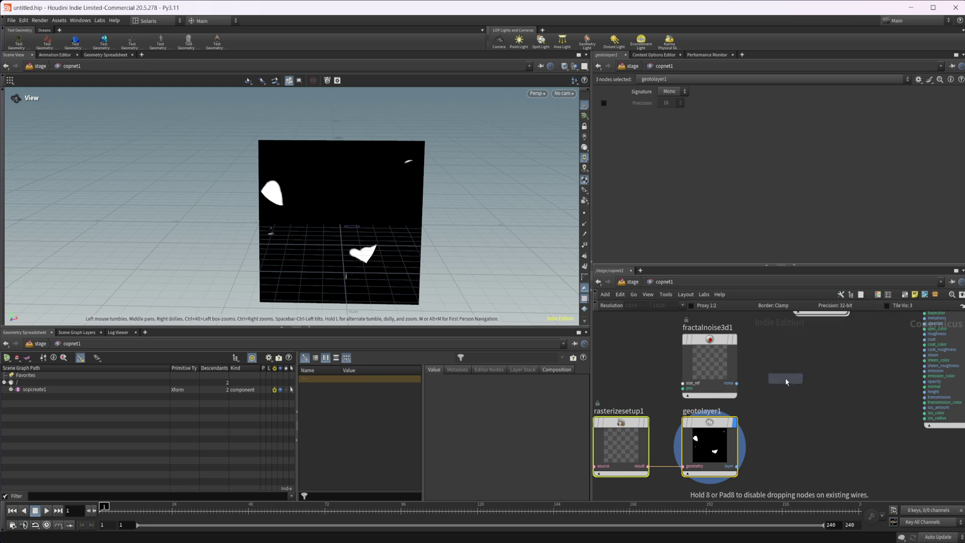
{"action": "left_click", "coordinate": [785, 379]}
{"action": "left_click_drag", "start_coordinate": [786, 378], "coordinate": [823, 352]}
{"action": "scroll", "coordinate": [752, 396], "scroll_direction": "up", "scroll_amount": 2}
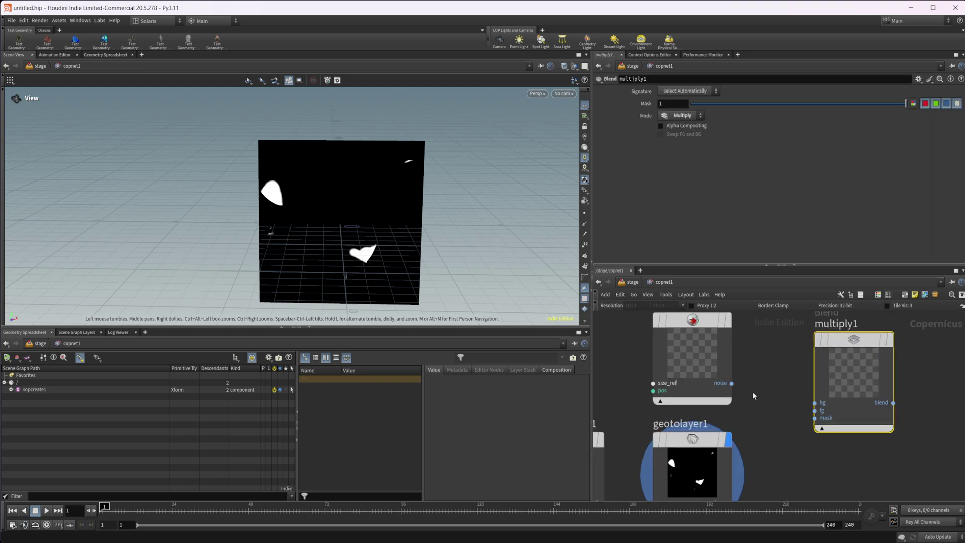
Step: Connect the Fractal Noise 3D output to the Multiply node's fg input and the Geometry to Layer output to its bg input
{"action": "left_click_drag", "start_coordinate": [731, 384], "coordinate": [815, 410]}
{"action": "middle_click_drag", "start_coordinate": [745, 494], "coordinate": [753, 434]}
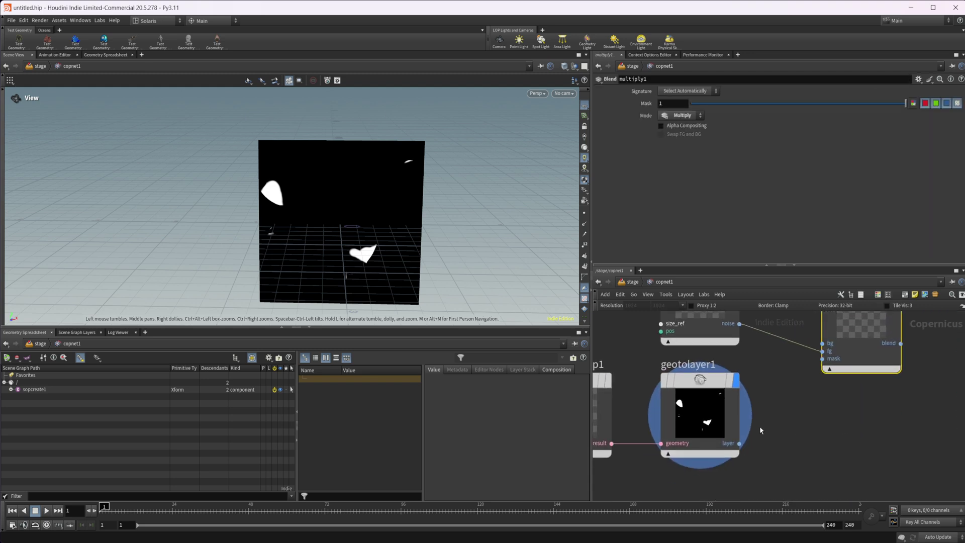
{"action": "left_click_drag", "start_coordinate": [740, 444], "coordinate": [822, 344]}
{"action": "middle_click_drag", "start_coordinate": [785, 443], "coordinate": [759, 463]}
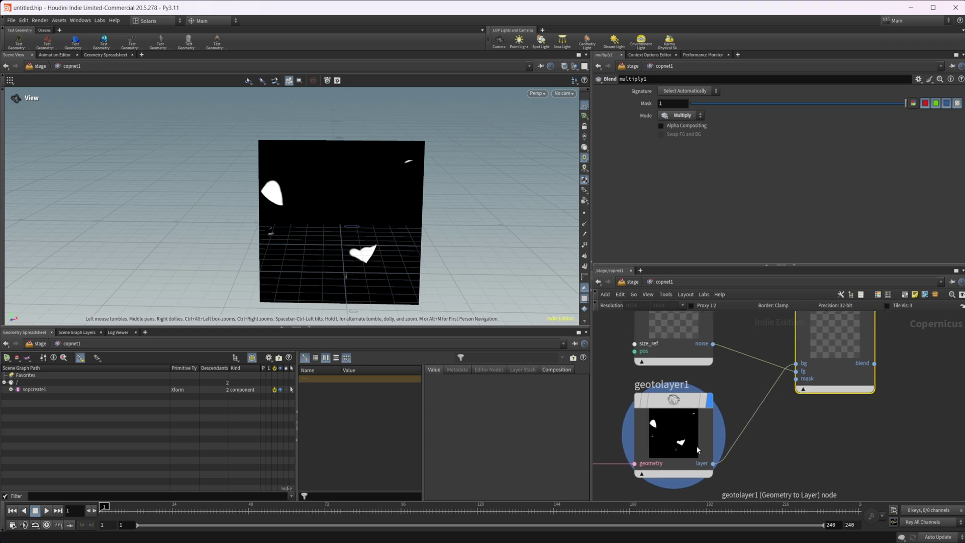
Step: Connect the Multiply node's blend output to the Preview Material's basecolor input and inspect the rubber toy
{"action": "middle_click_drag", "start_coordinate": [849, 420], "coordinate": [718, 479]}
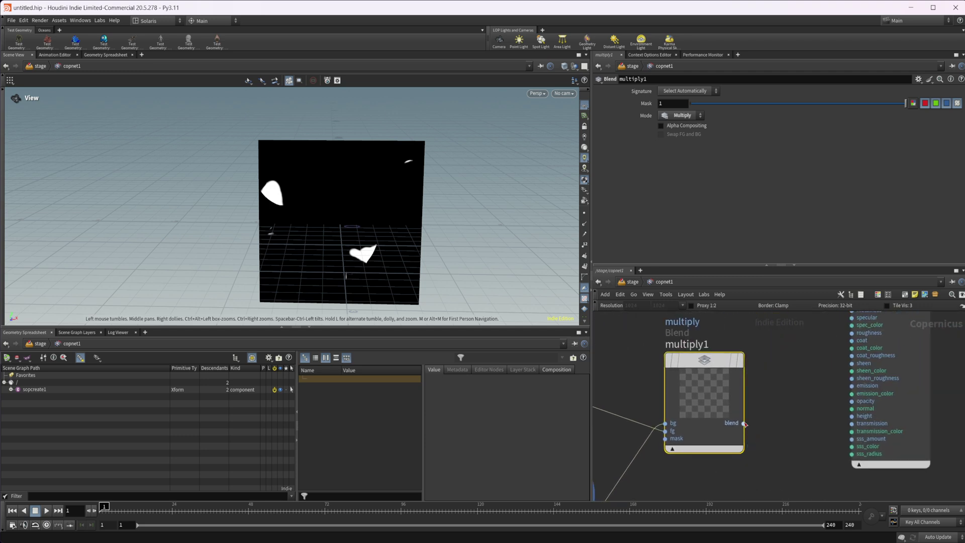
{"action": "left_click", "coordinate": [744, 424]}
{"action": "middle_click_drag", "start_coordinate": [782, 382], "coordinate": [749, 419]}
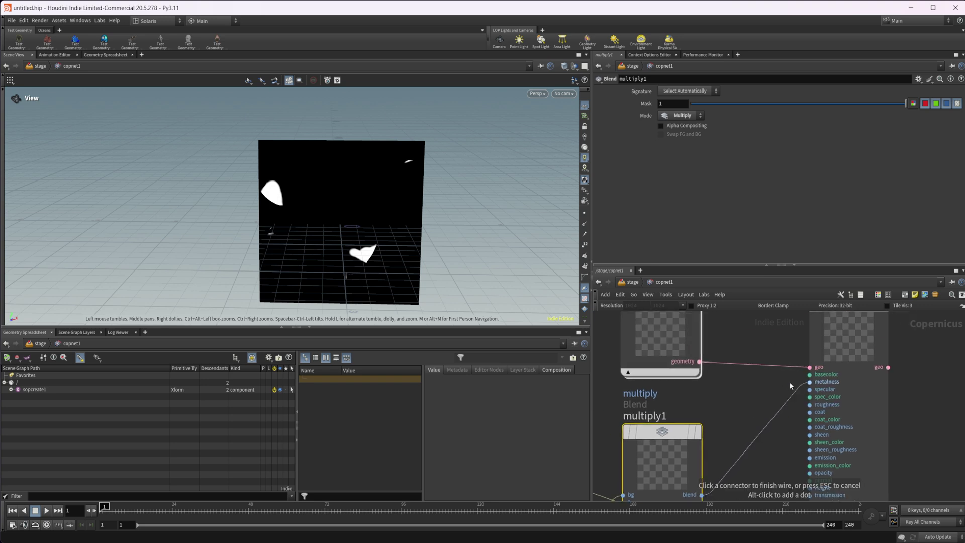
{"action": "left_click", "coordinate": [810, 374]}
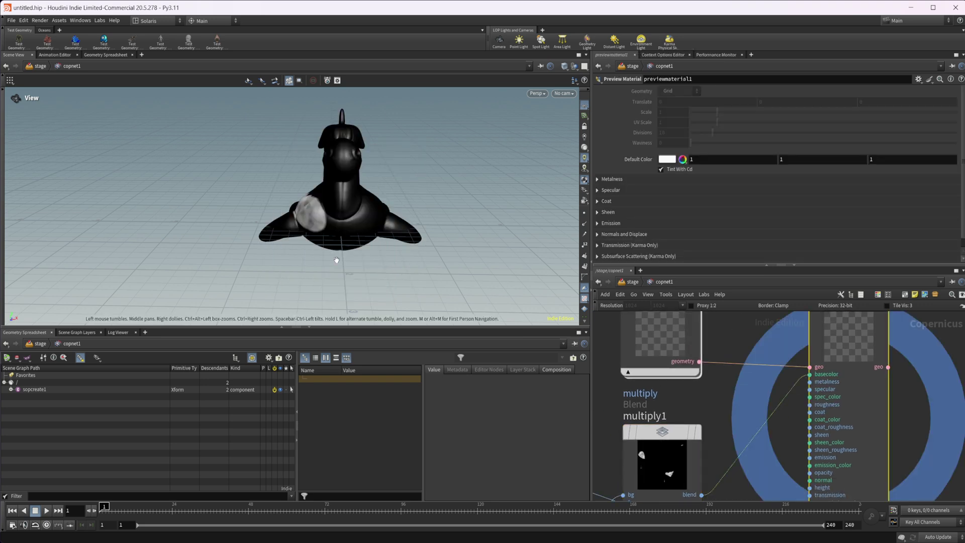
{"action": "left_click_drag", "start_coordinate": [364, 231], "coordinate": [291, 184]}
{"action": "scroll", "coordinate": [342, 194], "scroll_direction": "up", "scroll_amount": 3}
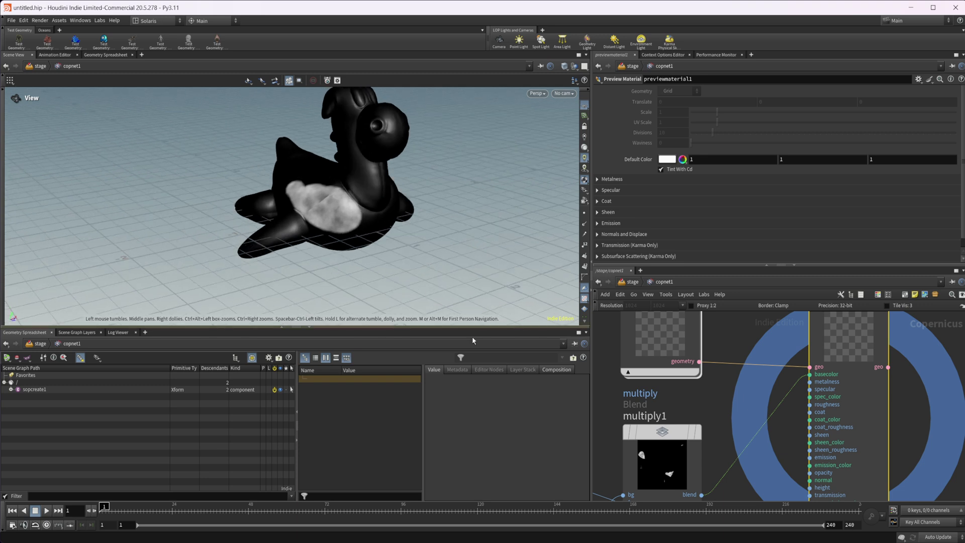
{"action": "scroll", "coordinate": [719, 414], "scroll_direction": "down", "scroll_amount": 5}
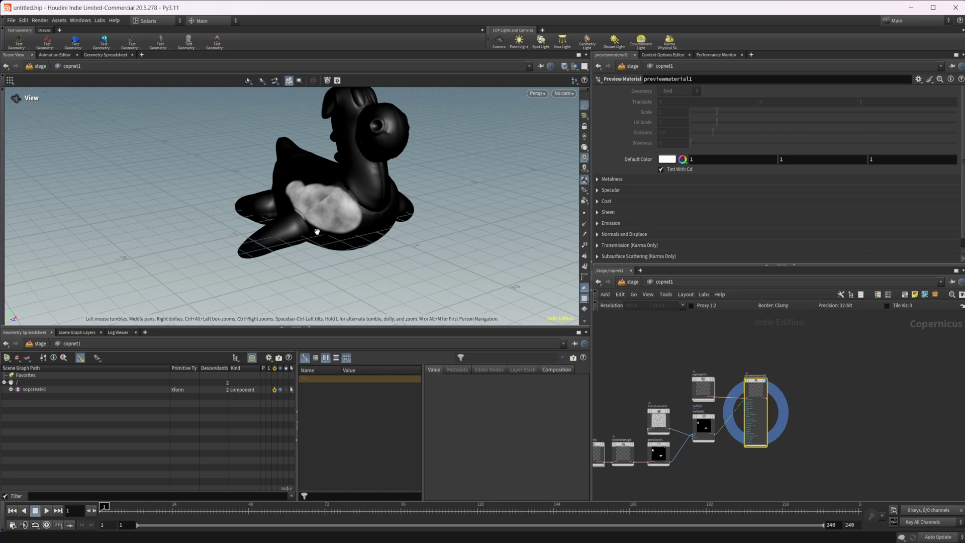
Step: Select the texturemaskpaint1 node inside sopcreate1 and set its brush to Texture
{"action": "left_click", "coordinate": [632, 284]}
{"action": "double_click", "coordinate": [657, 372]}
{"action": "scroll", "coordinate": [749, 387], "scroll_direction": "up", "scroll_amount": 3}
{"action": "left_click", "coordinate": [726, 359]}
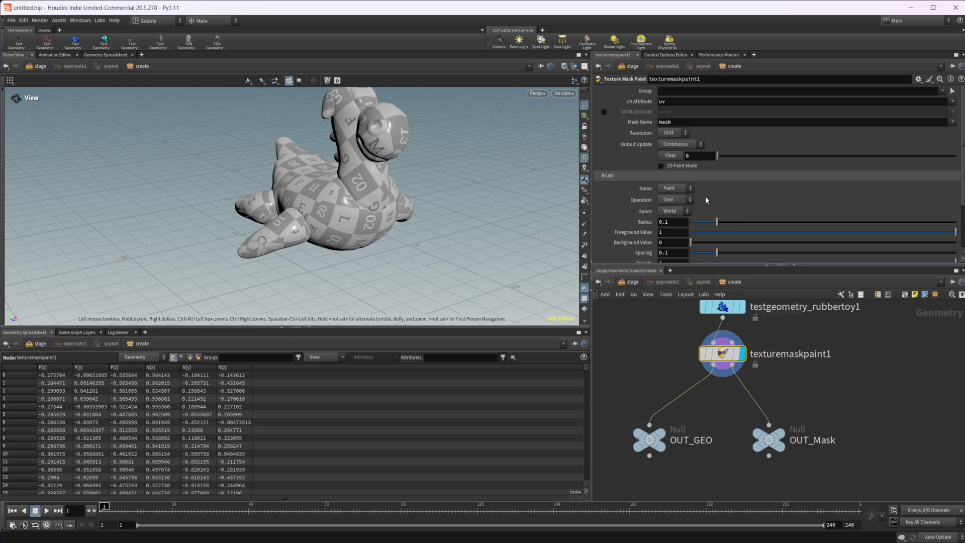
{"action": "scroll", "coordinate": [644, 200], "scroll_direction": "down", "scroll_amount": 2}
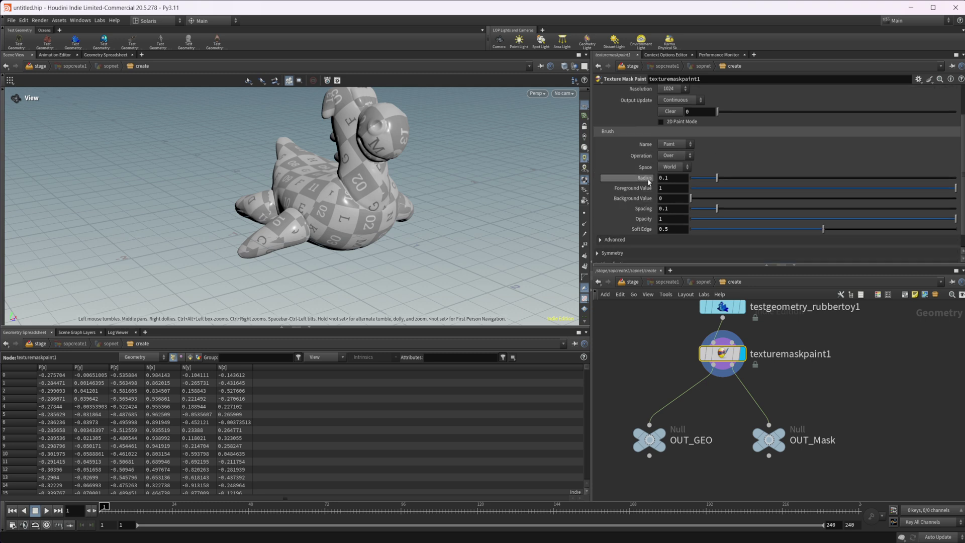
{"action": "left_click", "coordinate": [674, 145]}
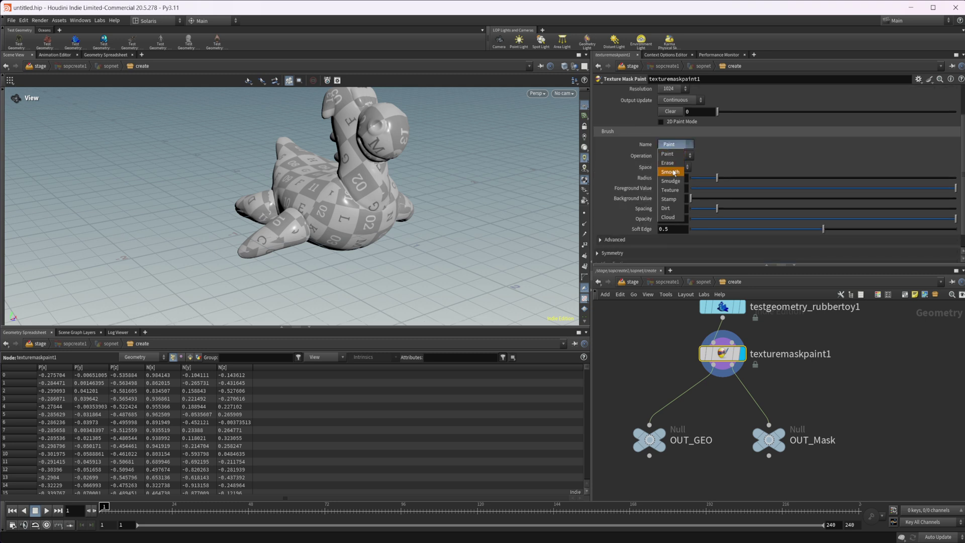
{"action": "left_click", "coordinate": [722, 162]}
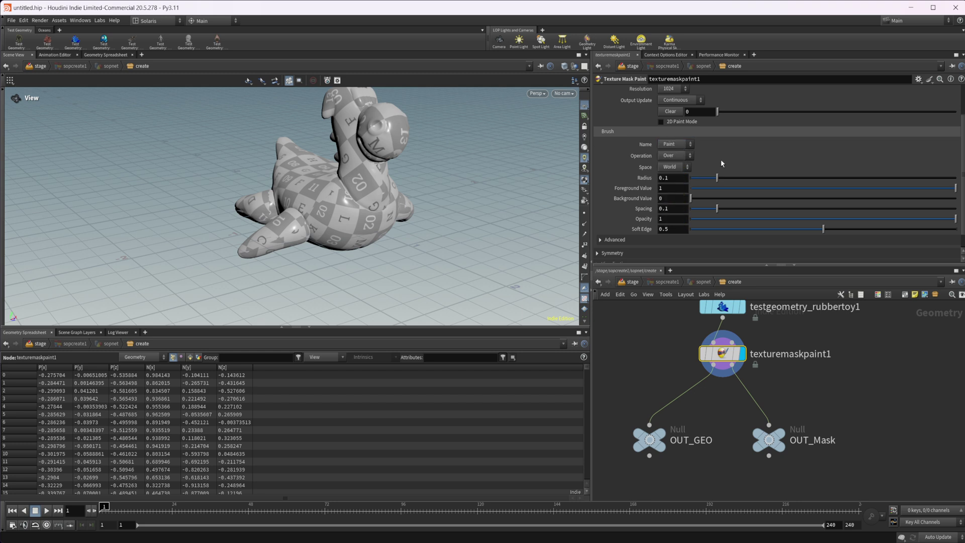
{"action": "left_click", "coordinate": [666, 145]}
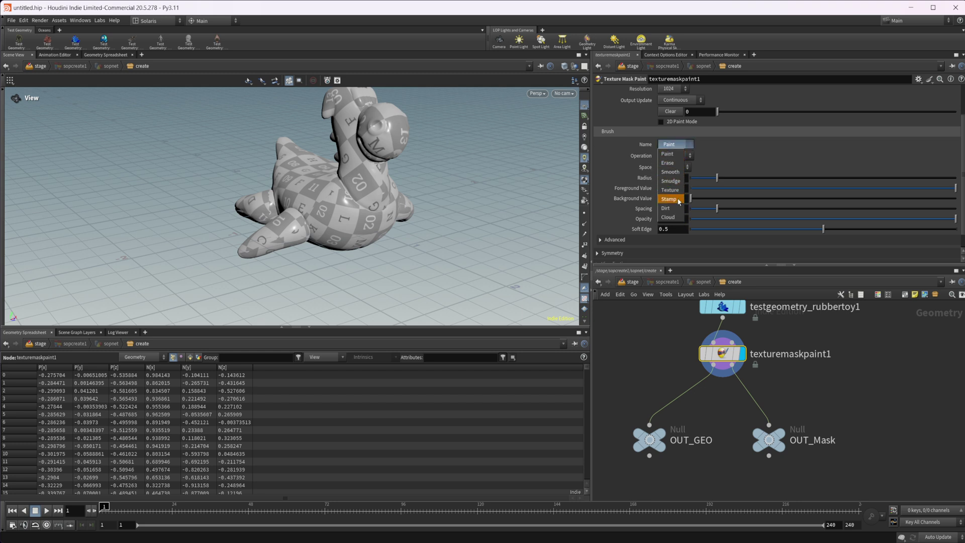
{"action": "left_click", "coordinate": [674, 188]}
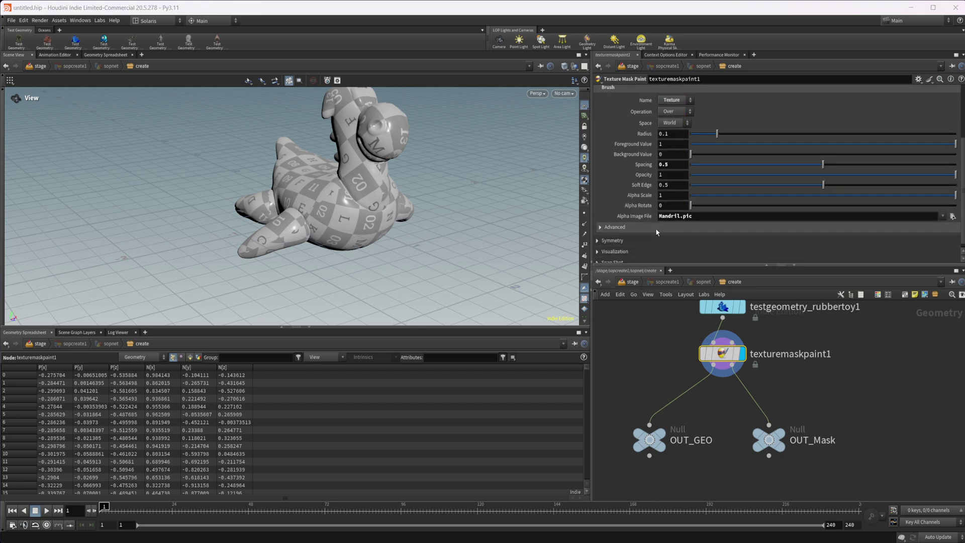
Step: Expand the advanced settings of the Texture Mask Paint brush and switch the brush to Dirt
{"action": "scroll", "coordinate": [688, 149], "scroll_direction": "down", "scroll_amount": 1}
{"action": "left_click", "coordinate": [683, 124]}
{"action": "left_click", "coordinate": [758, 131]}
{"action": "left_click", "coordinate": [636, 248]}
{"action": "scroll", "coordinate": [636, 241], "scroll_direction": "down", "scroll_amount": 1}
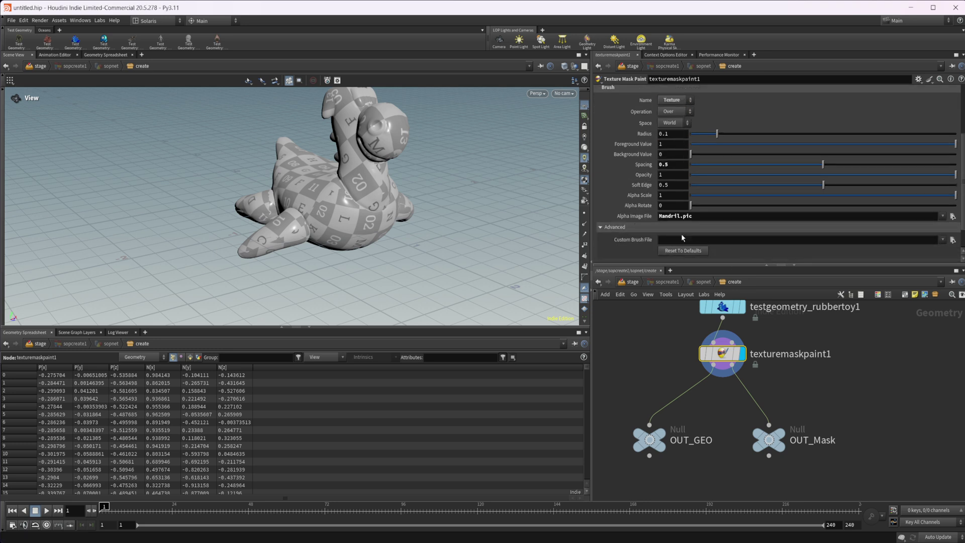
{"action": "scroll", "coordinate": [642, 196], "scroll_direction": "up", "scroll_amount": 2}
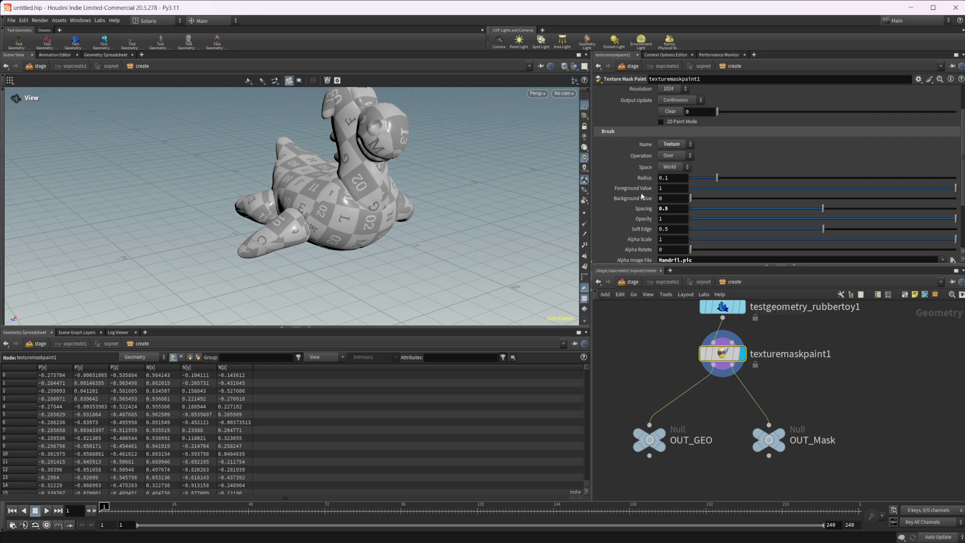
{"action": "scroll", "coordinate": [642, 196], "scroll_direction": "down", "scroll_amount": 2}
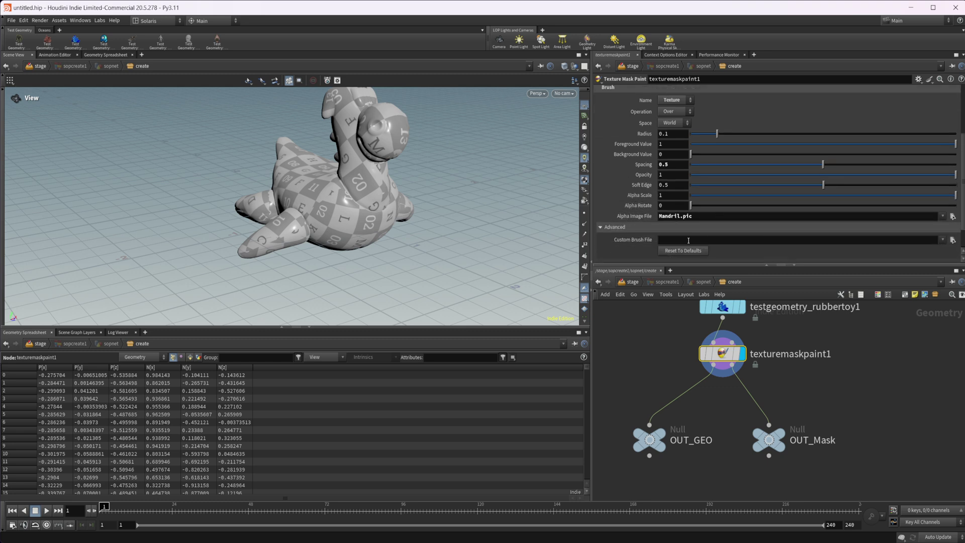
{"action": "scroll", "coordinate": [644, 179], "scroll_direction": "up", "scroll_amount": 2}
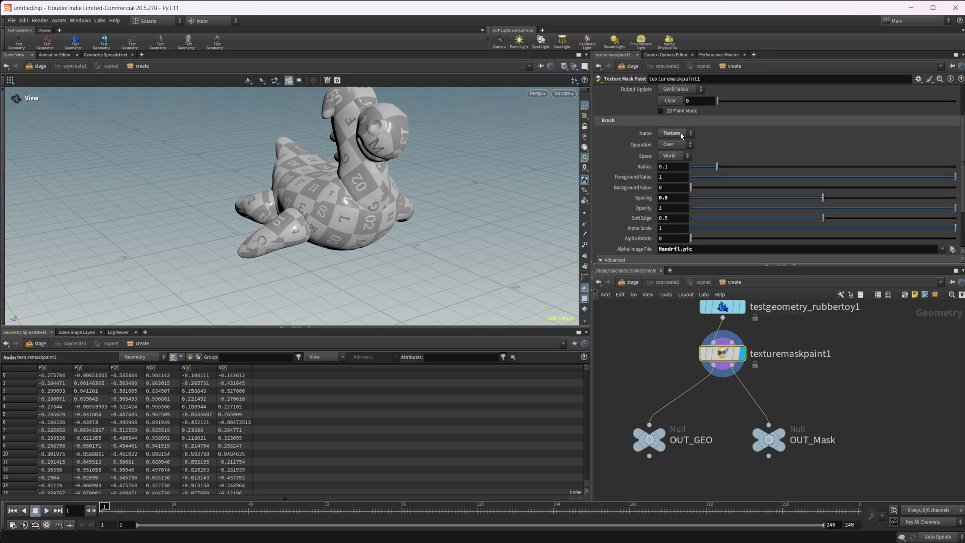
{"action": "left_click", "coordinate": [681, 135]}
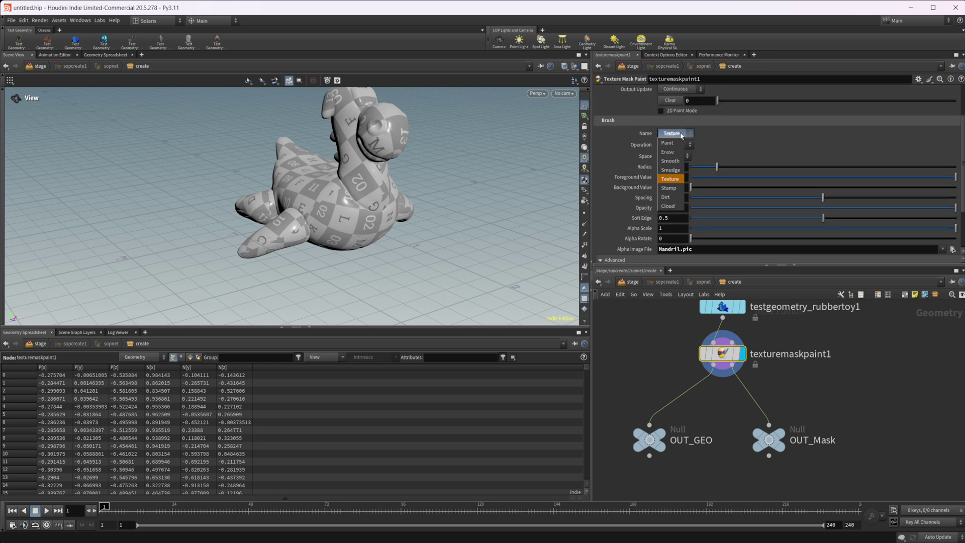
{"action": "left_click", "coordinate": [674, 198]}
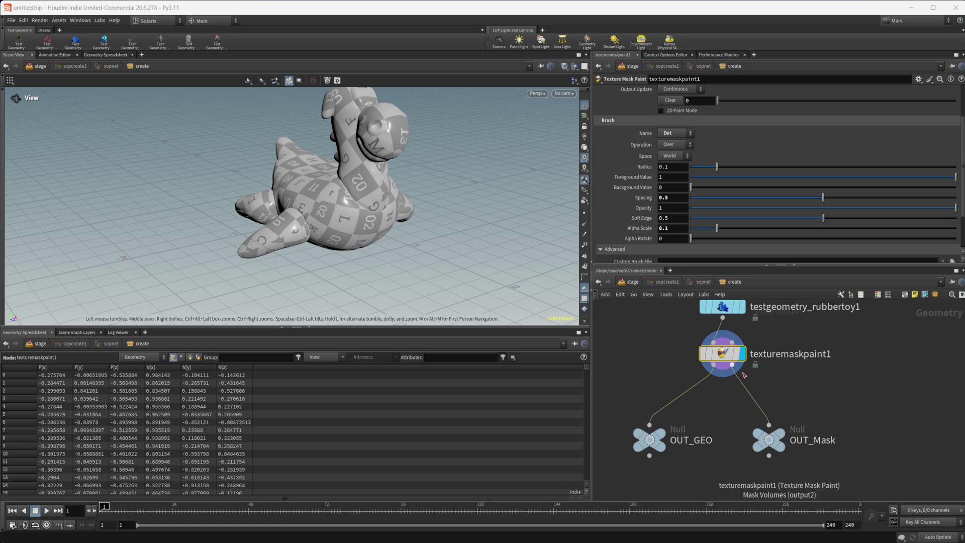
Step: Add a COP Network beside the OUT_Mask null inside sopcreate1 and enter it
{"action": "left_click", "coordinate": [639, 284]}
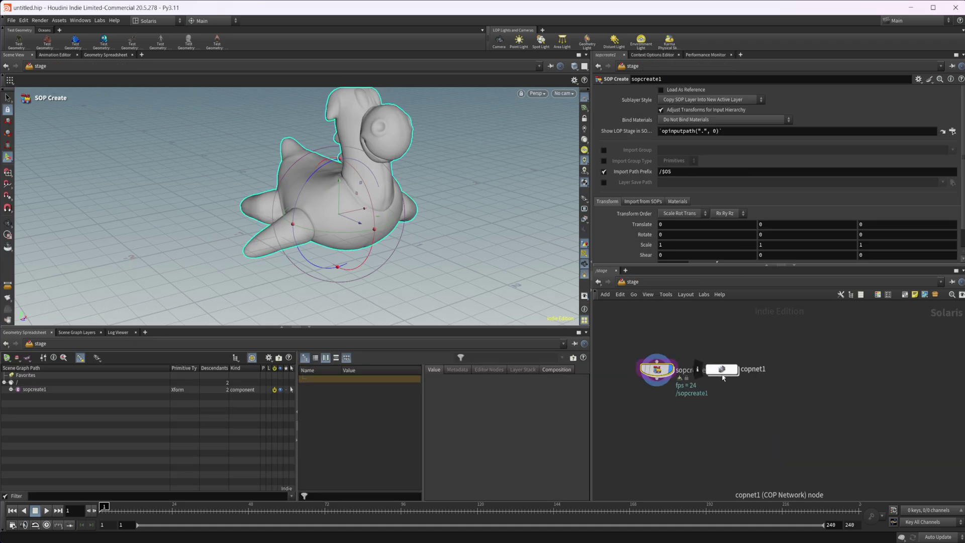
{"action": "double_click", "coordinate": [657, 369]}
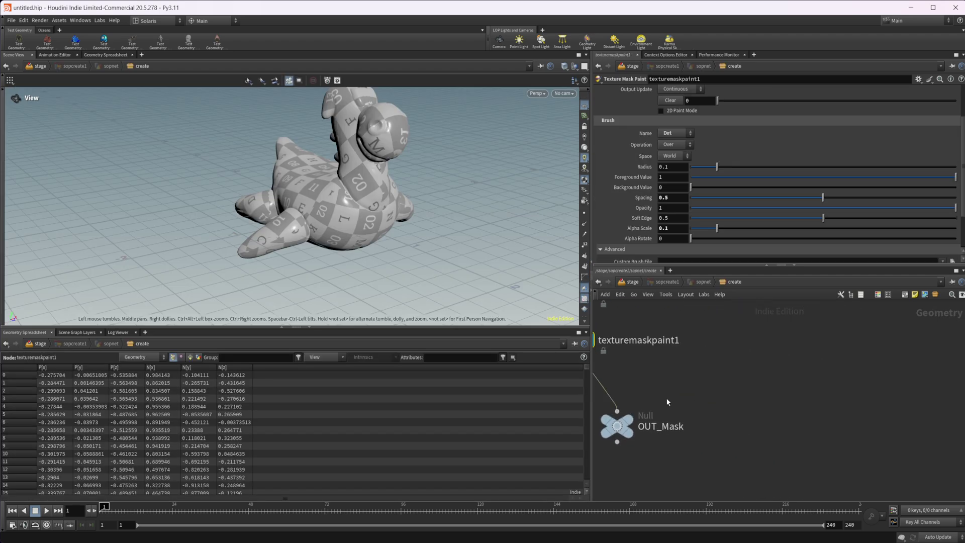
{"action": "key", "text": "Tab"}
{"action": "type", "text": "cop"}
{"action": "key", "text": "Return"}
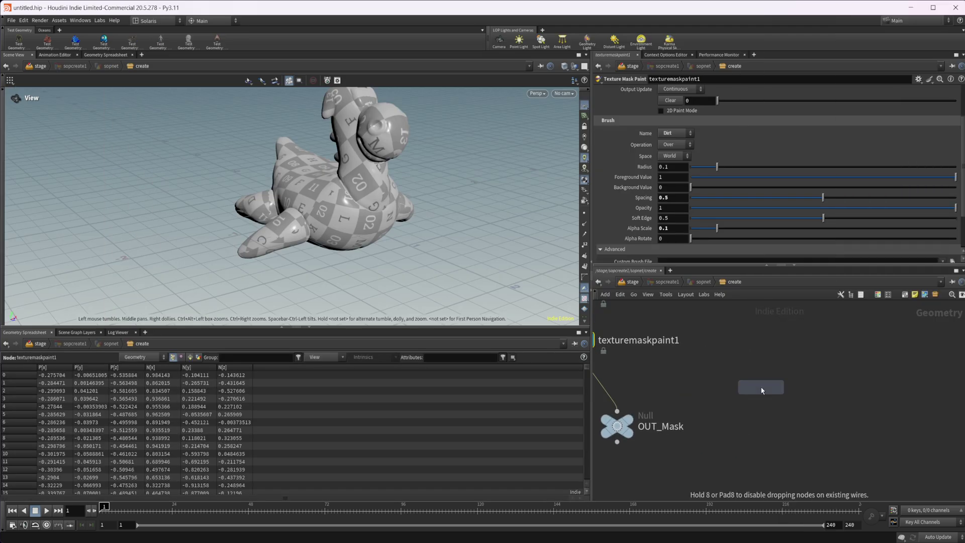
{"action": "left_click", "coordinate": [761, 391]}
{"action": "double_click", "coordinate": [761, 387]}
Step: Add an SDF Shape node to the empty COP network
{"action": "key", "text": "Tab"}
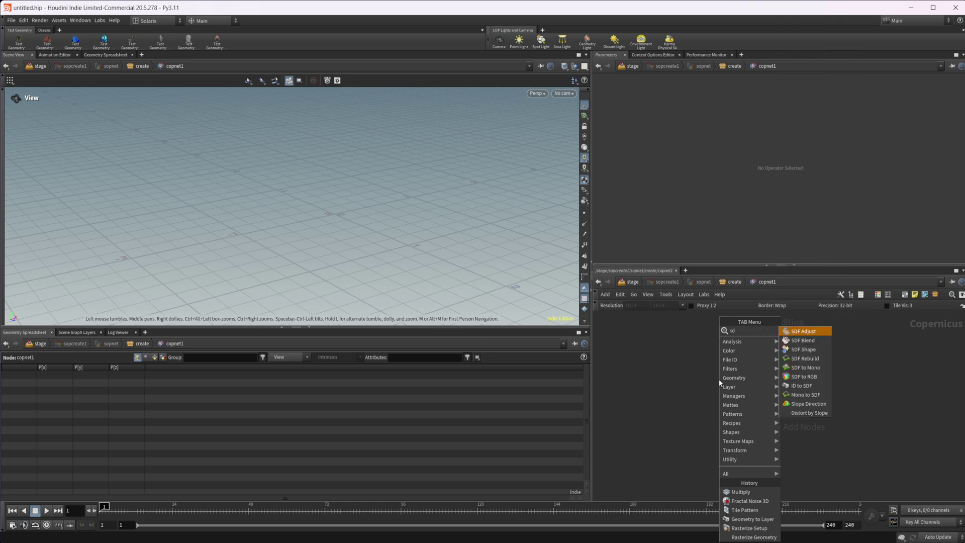
{"action": "type", "text": "sdf"}
{"action": "key", "text": "Down"}
{"action": "key", "text": "Down"}
{"action": "key", "text": "Return"}
{"action": "left_click", "coordinate": [719, 379]}
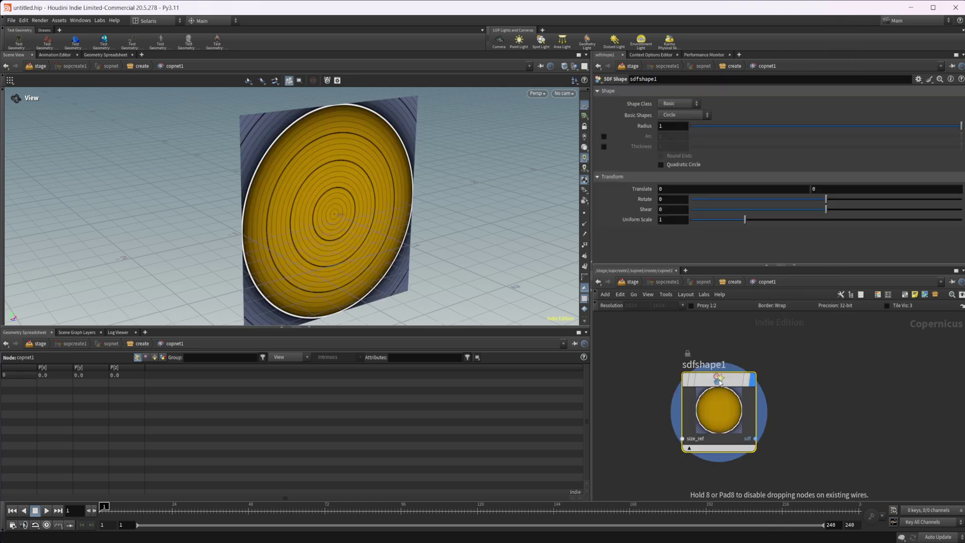
Step: Set the SDF Shape node's shape class to Marker and its marker to Infinity
{"action": "left_click", "coordinate": [678, 102]}
{"action": "left_click", "coordinate": [676, 132]}
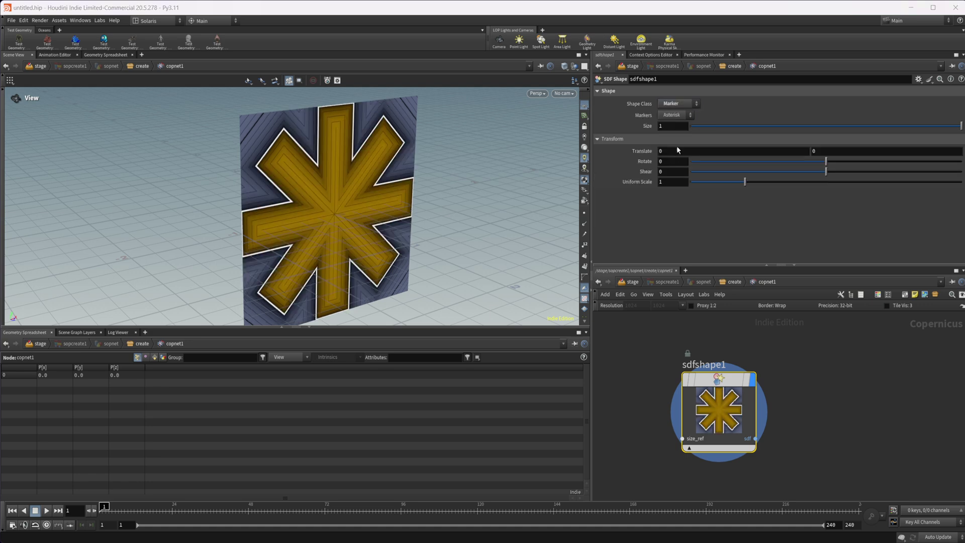
{"action": "left_click", "coordinate": [679, 116]}
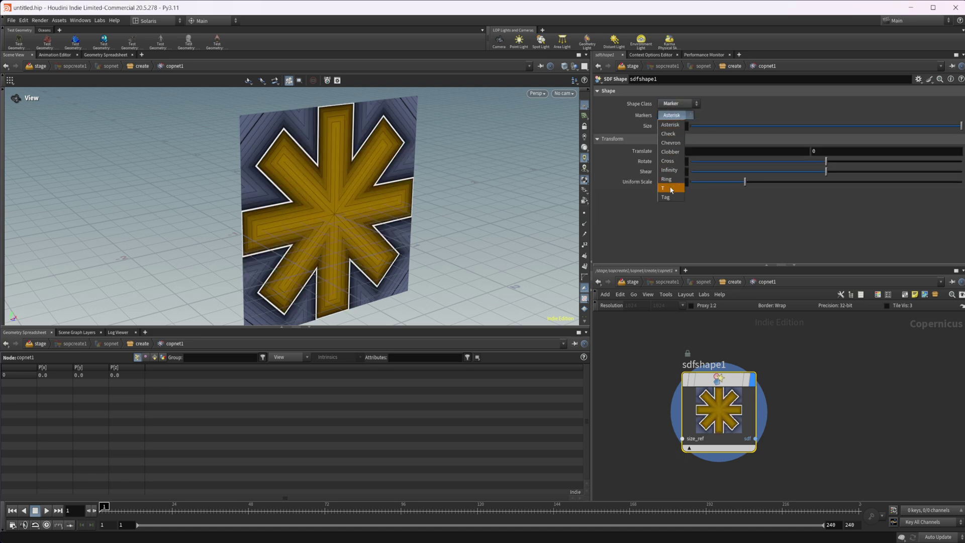
{"action": "left_click", "coordinate": [670, 169]}
{"action": "left_click_drag", "start_coordinate": [365, 263], "coordinate": [345, 244]}
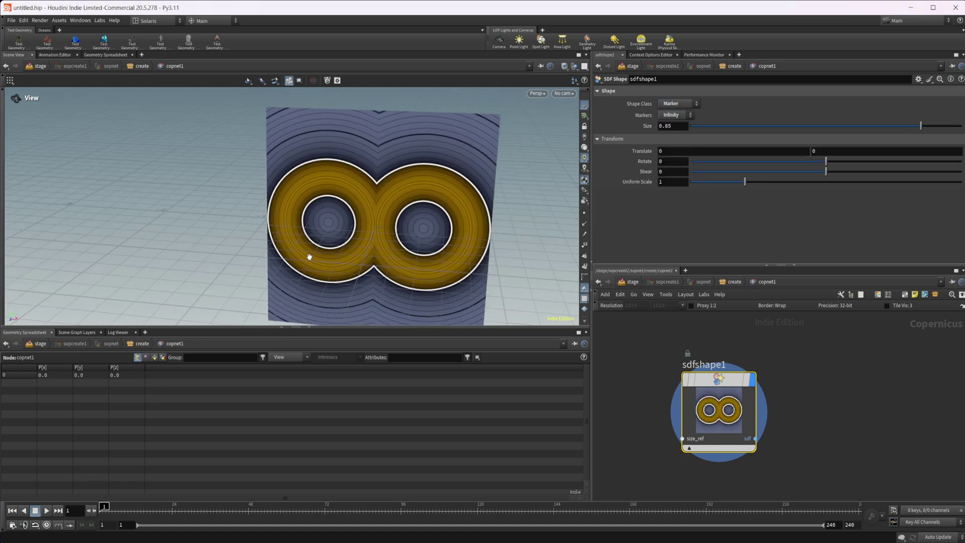
Step: Add an SDF to Mono node beside the SDF Shape and connect the shape's sdf output to it
{"action": "middle_click_drag", "start_coordinate": [793, 446], "coordinate": [771, 445]}
{"action": "key", "text": "Tab"}
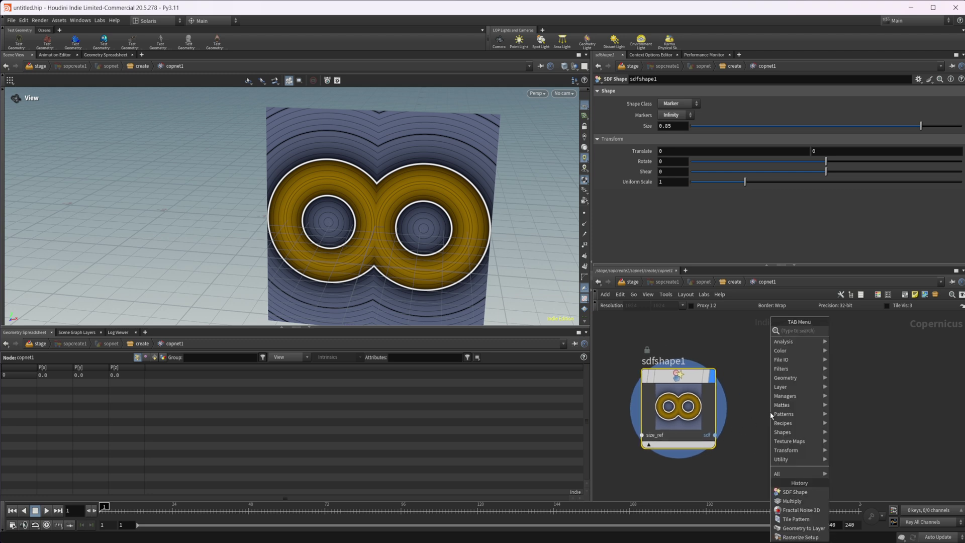
{"action": "type", "text": "sdf"}
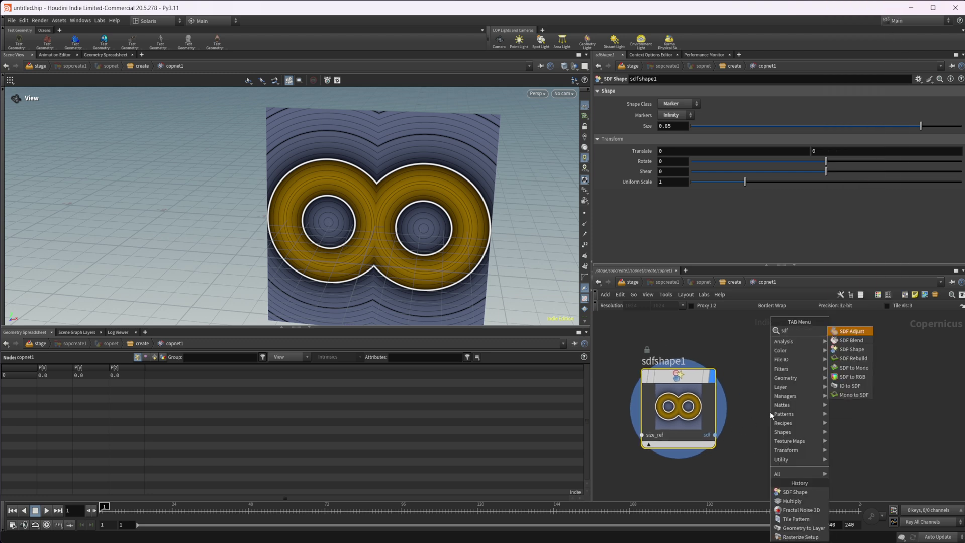
{"action": "type", "text": " to m"}
{"action": "key", "text": "Return"}
{"action": "left_click", "coordinate": [771, 412]}
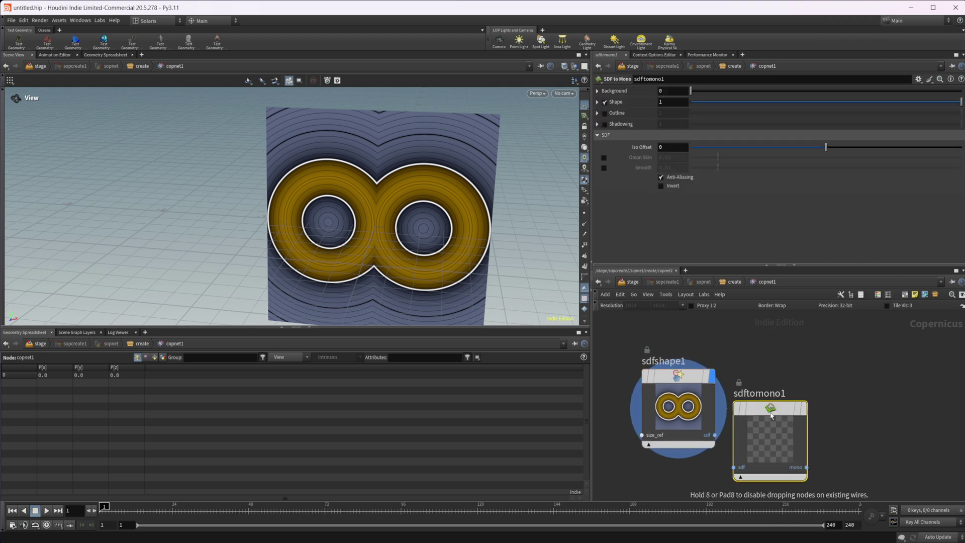
{"action": "left_click_drag", "start_coordinate": [771, 412], "coordinate": [802, 388]}
{"action": "left_click_drag", "start_coordinate": [715, 435], "coordinate": [790, 417]}
Step: Add a Null node after the SDF to Mono node and connect the mono output to its input
{"action": "middle_click_drag", "start_coordinate": [873, 408], "coordinate": [730, 399]}
{"action": "key", "text": "Tab"}
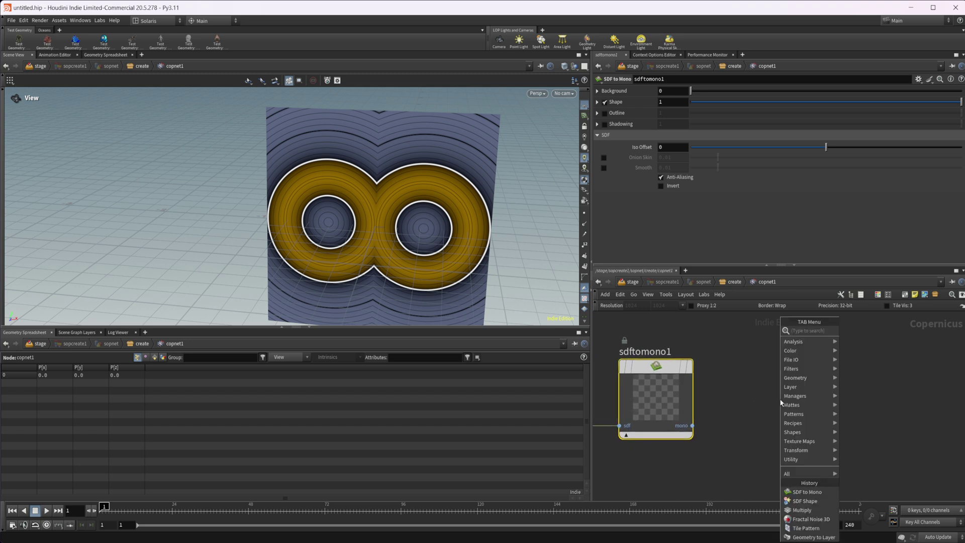
{"action": "type", "text": "null"}
{"action": "key", "text": "Return"}
{"action": "left_click", "coordinate": [780, 403]}
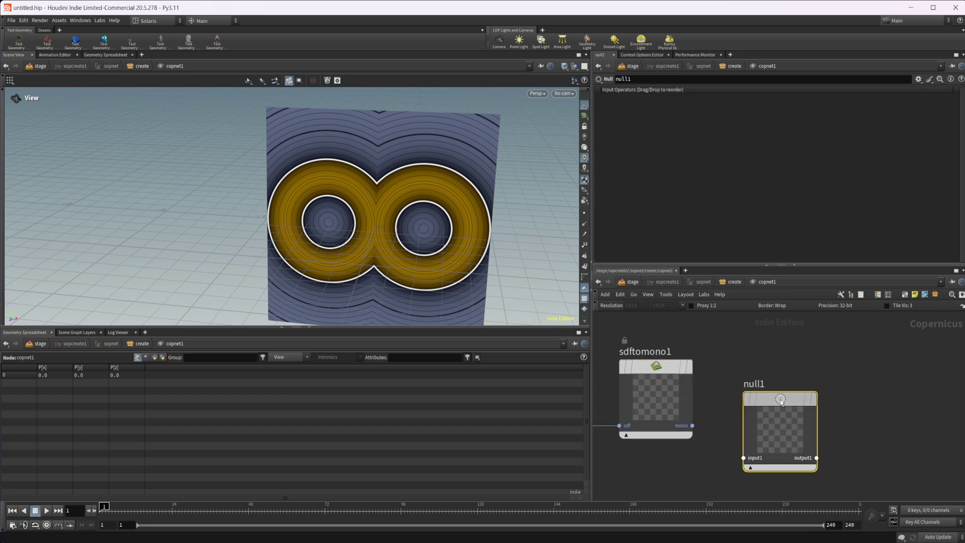
{"action": "left_click_drag", "start_coordinate": [786, 417], "coordinate": [817, 389]}
Step: Rename the Null node as OUT_Brush and copy it
{"action": "double_click", "coordinate": [793, 345]}
{"action": "type", "text": "OUT_Burush"}
{"action": "key", "text": "Return"}
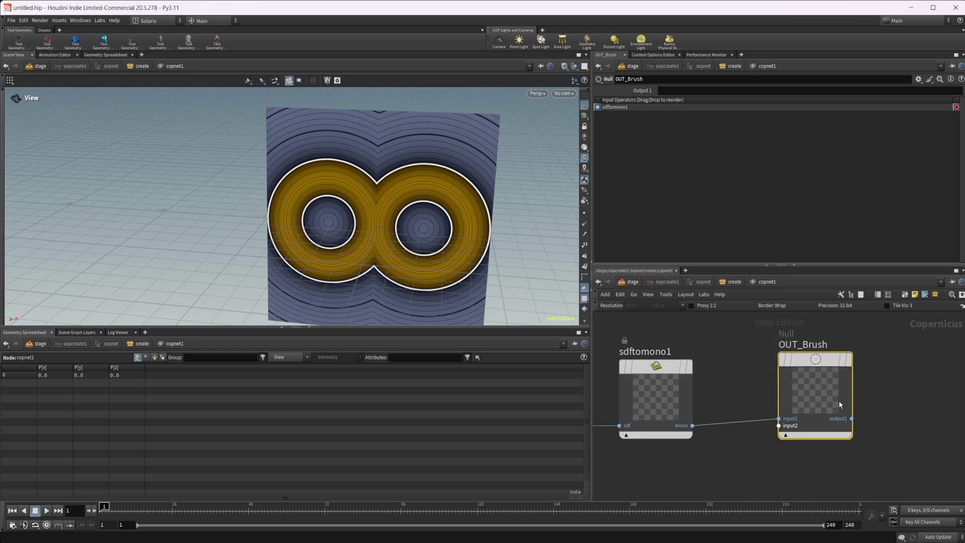
{"action": "key", "text": "ctrl+c"}
Step: Return to the geometry network inside the SOP Create node and set the Texture Mask Paint node's brush to Texture
{"action": "left_click", "coordinate": [637, 283]}
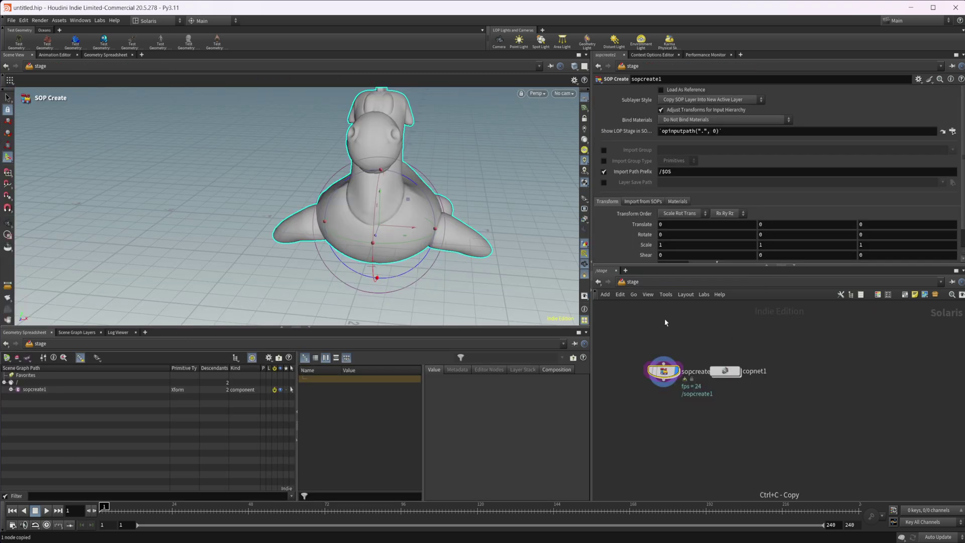
{"action": "double_click", "coordinate": [664, 373]}
{"action": "middle_click_drag", "start_coordinate": [669, 436], "coordinate": [769, 432]}
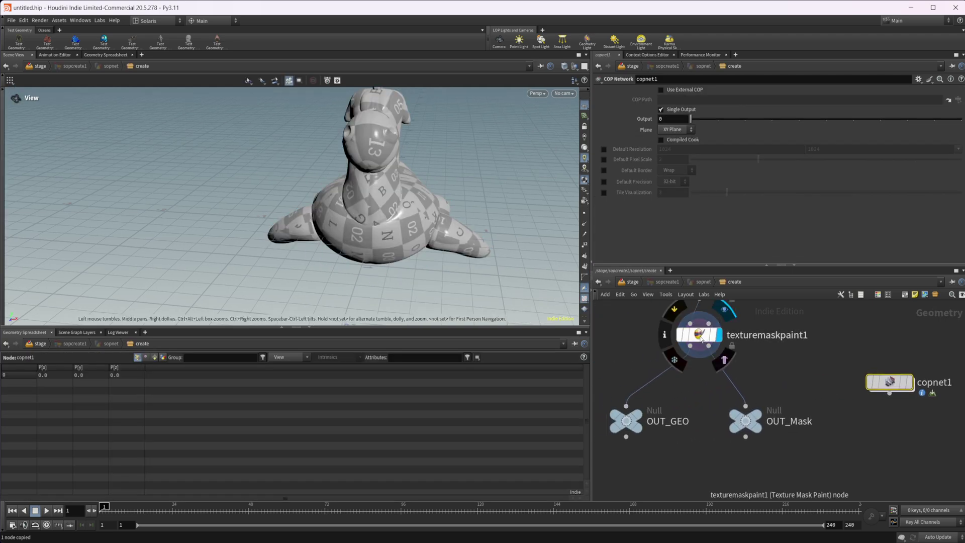
{"action": "left_click", "coordinate": [699, 335]}
{"action": "mouse_move", "coordinate": [463, 201]}
{"action": "left_mouse_down"}
{"action": "mouse_move", "coordinate": [396, 203]}
{"action": "mouse_move", "coordinate": [393, 222]}
{"action": "left_mouse_up"}
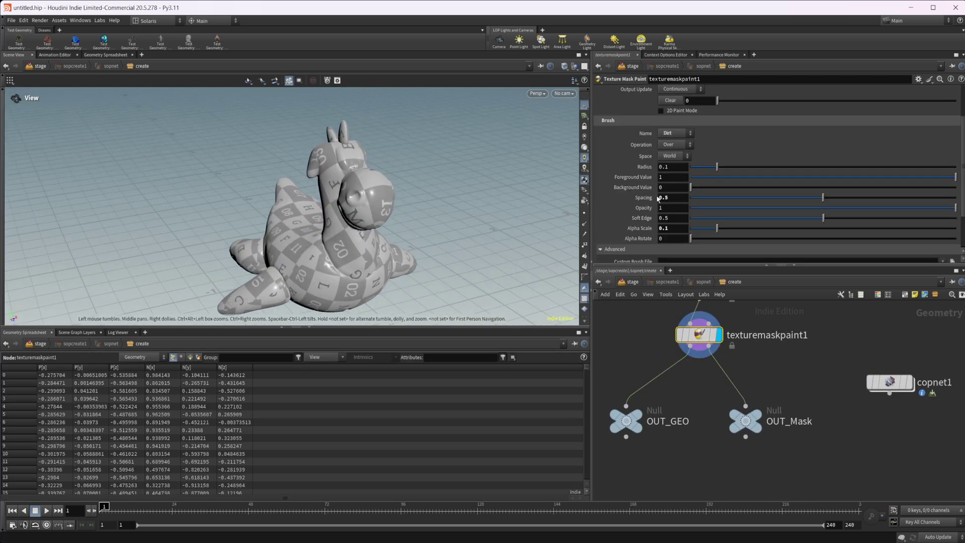
{"action": "left_click", "coordinate": [675, 132]}
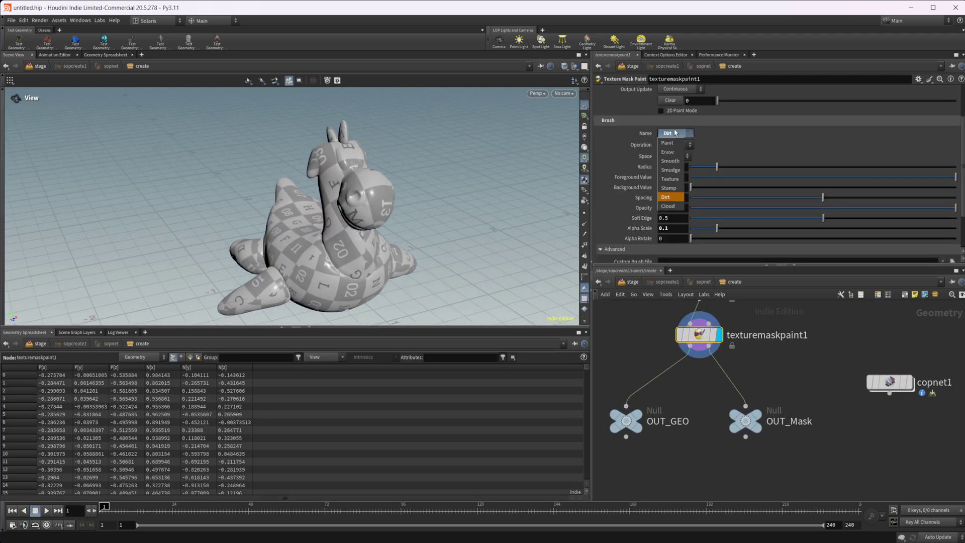
{"action": "left_click", "coordinate": [671, 179]}
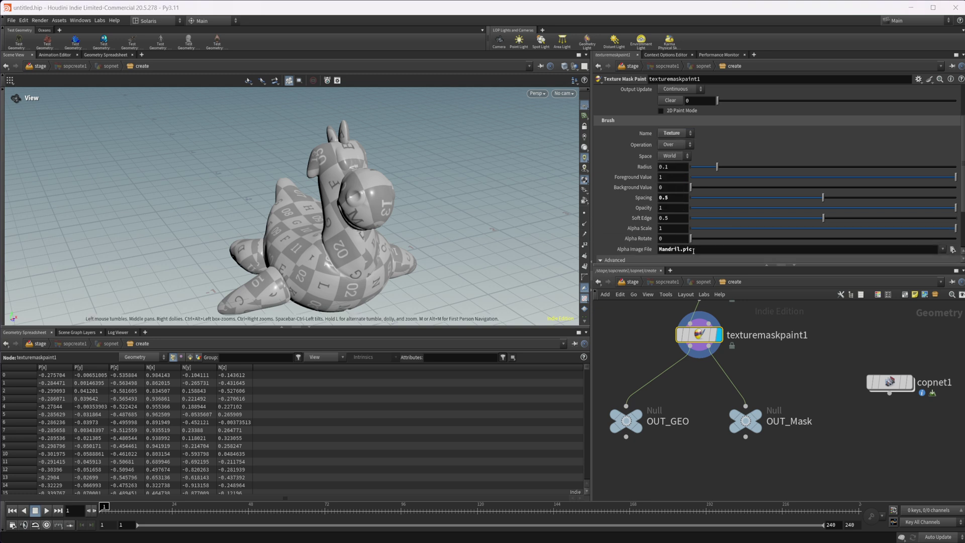
Step: Activate the mask painting tool, clear the existing mask and enlarge the brush radius to 0.221672
{"action": "key", "text": "Return"}
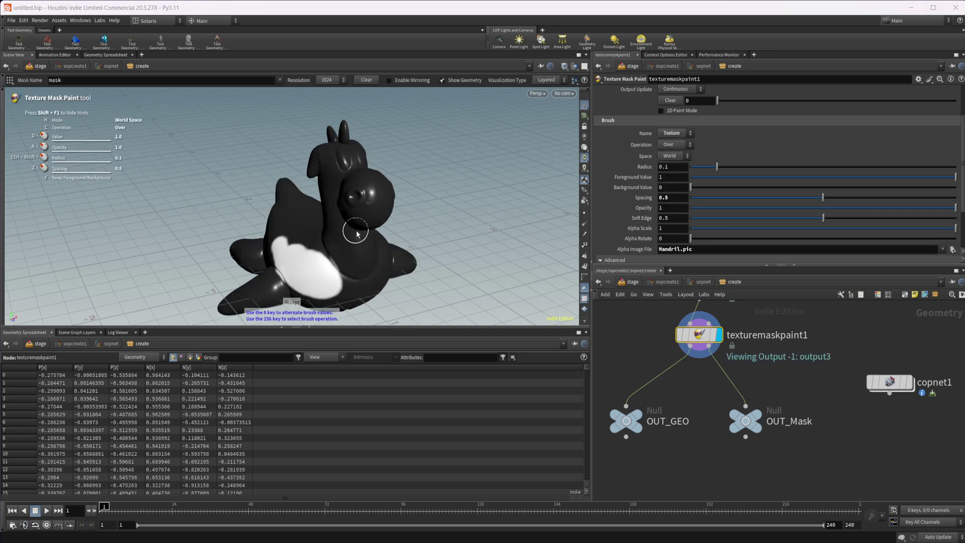
{"action": "left_click", "coordinate": [365, 80]}
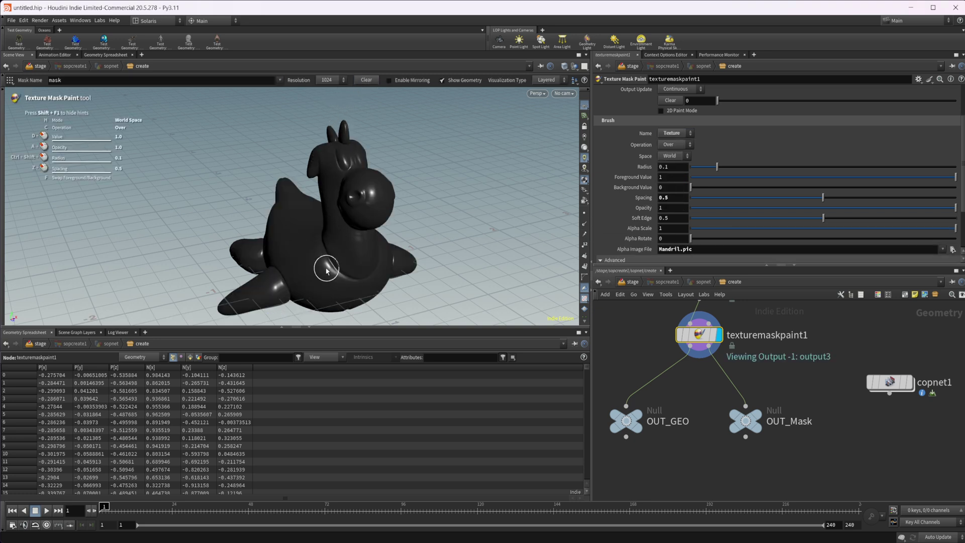
{"action": "scroll", "coordinate": [310, 240], "scroll_direction": "up", "scroll_amount": 1}
{"action": "scroll", "coordinate": [310, 239], "scroll_direction": "up", "scroll_amount": 6}
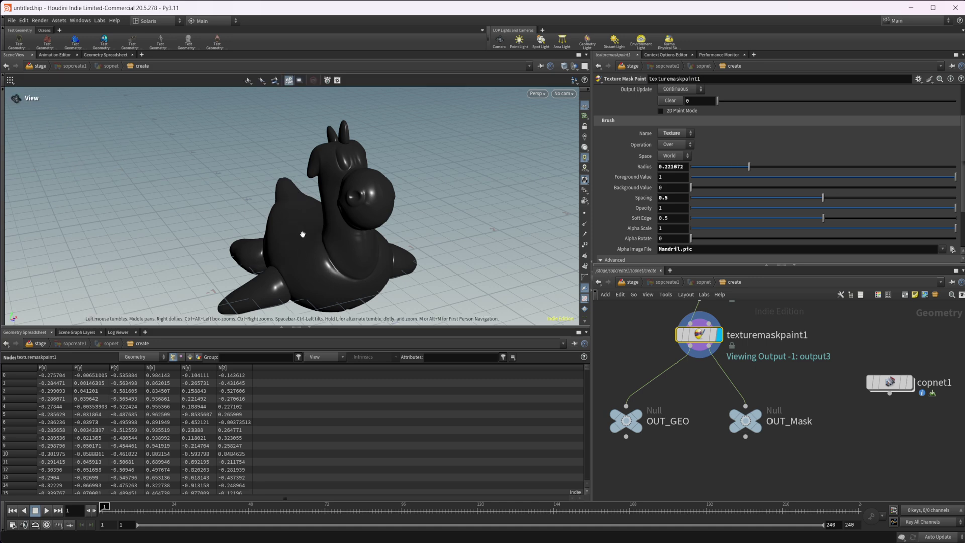
Step: Test the Texture brush with Mandril.pic on the toy's side, undo the last stroke and clear the mask
{"action": "mouse_move", "coordinate": [300, 235]}
{"action": "left_mouse_down", "text": "alt"}
{"action": "mouse_move", "coordinate": [349, 237]}
{"action": "mouse_move", "coordinate": [351, 263]}
{"action": "mouse_move", "coordinate": [276, 250]}
{"action": "left_mouse_up", "text": "alt"}
{"action": "mouse_move", "coordinate": [301, 284]}
{"action": "right_mouse_down", "text": "alt"}
{"action": "mouse_move", "coordinate": [338, 269]}
{"action": "mouse_move", "coordinate": [390, 269]}
{"action": "right_mouse_up", "text": "alt"}
{"action": "key", "text": "ctrl+z"}
{"action": "mouse_move", "coordinate": [267, 266]}
{"action": "left_mouse_down", "text": "alt"}
{"action": "mouse_move", "coordinate": [295, 307]}
{"action": "mouse_move", "coordinate": [307, 303]}
{"action": "left_mouse_up", "text": "alt"}
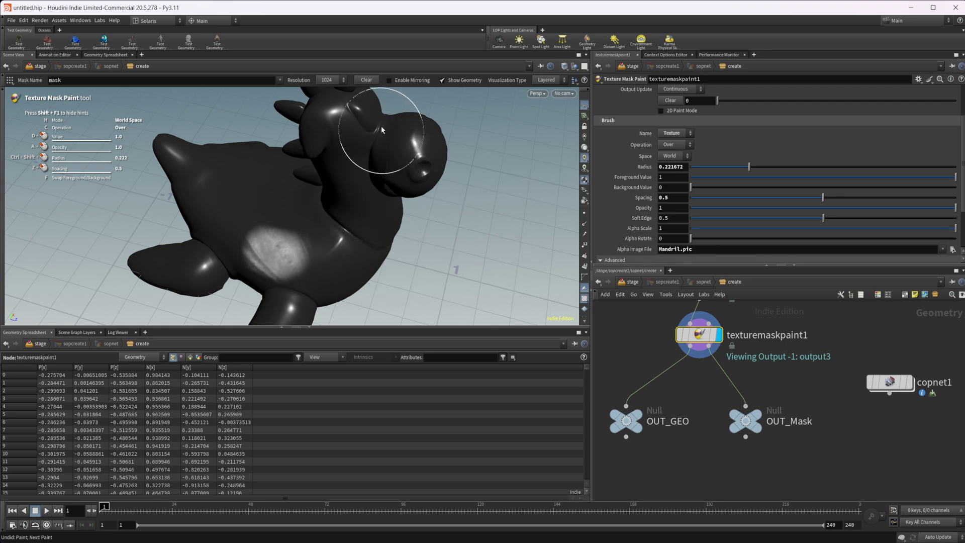
{"action": "left_click", "coordinate": [371, 82]}
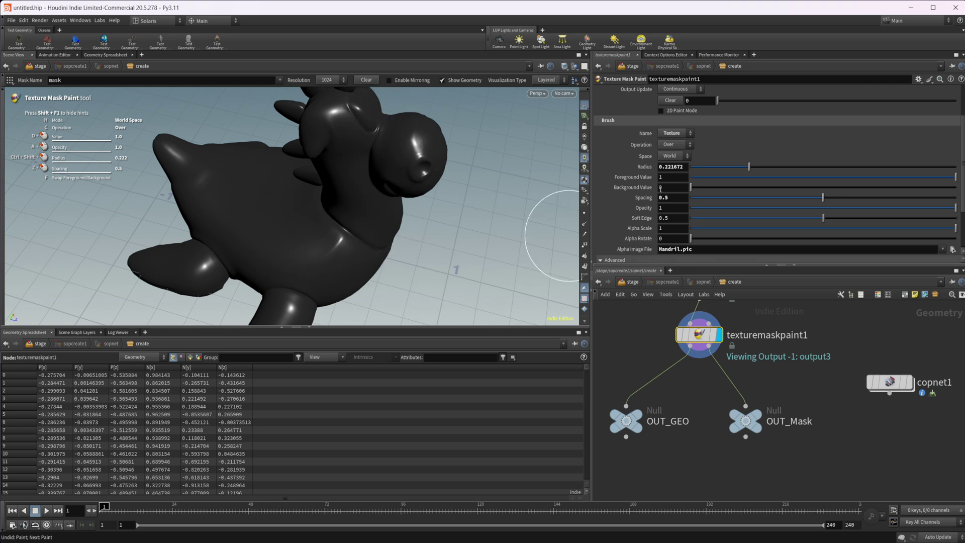
Step: Set the Texture brush's Alpha Image File to op:/stage/sopcreate1/sopnet/create/copnet1/OUT_Brush and copy that path
{"action": "key", "text": "Escape"}
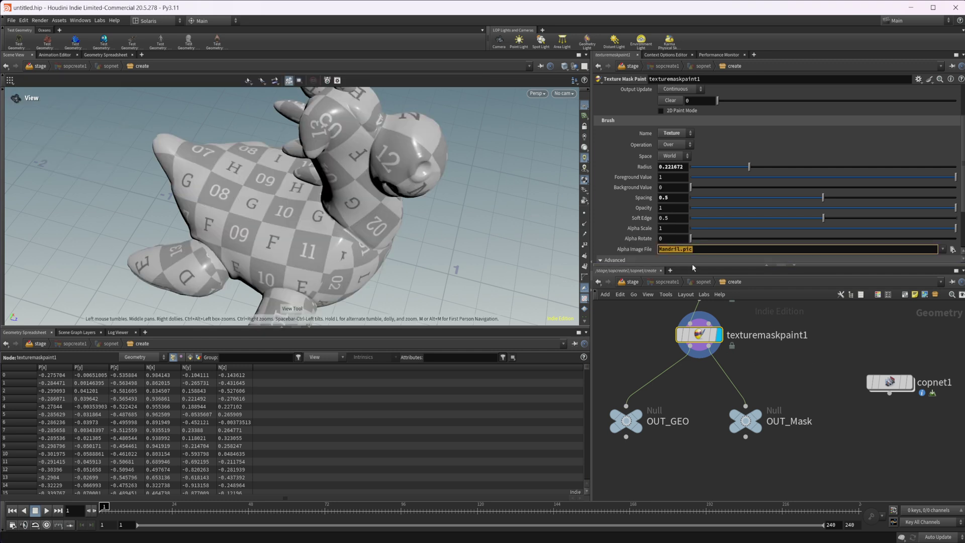
{"action": "left_click", "coordinate": [719, 253]}
{"action": "key", "text": "ctrl+v"}
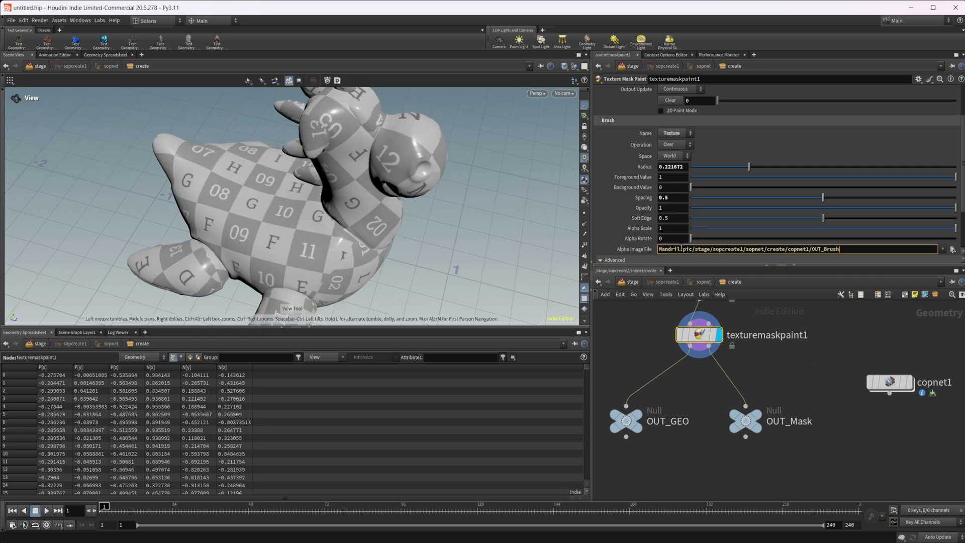
{"action": "left_click_drag", "start_coordinate": [694, 250], "coordinate": [607, 240]}
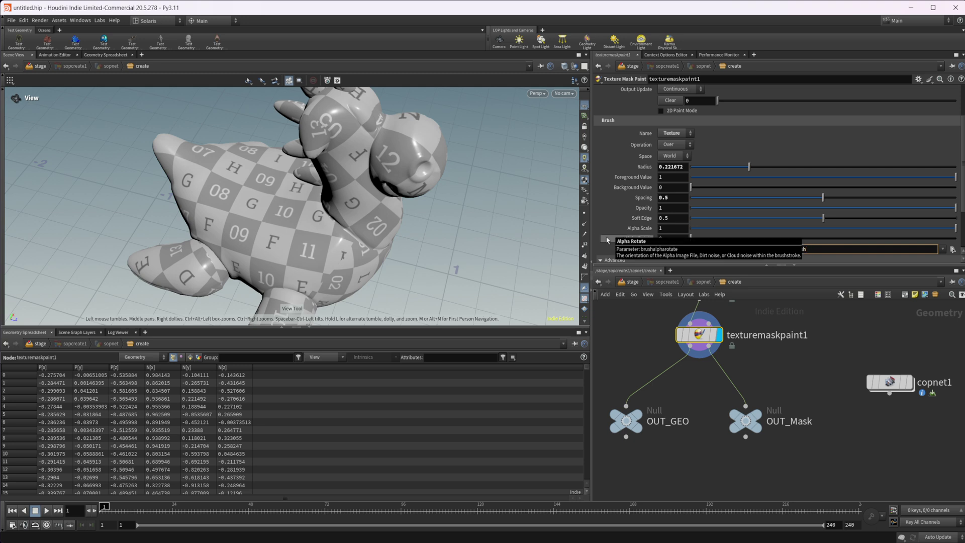
{"action": "key", "text": "BackSpace"}
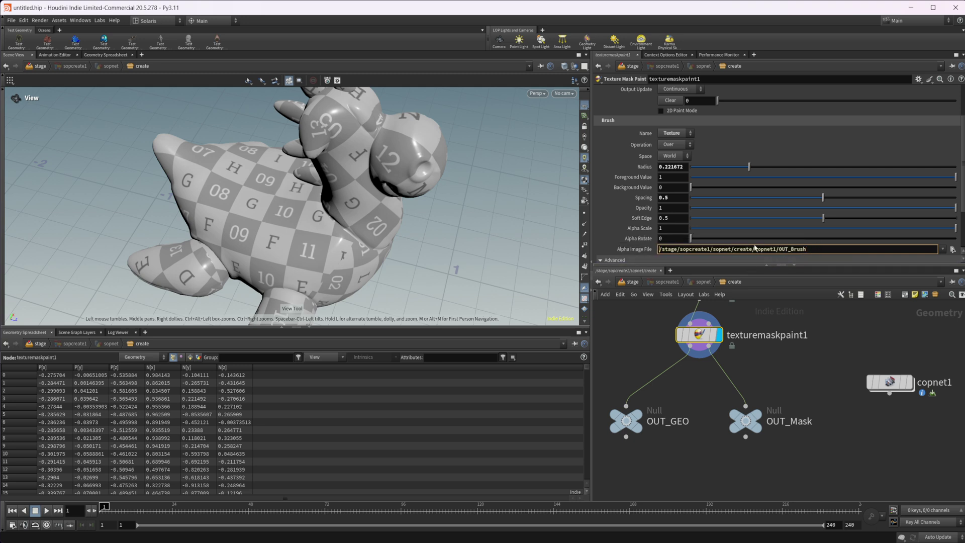
{"action": "type", "text": "op"}
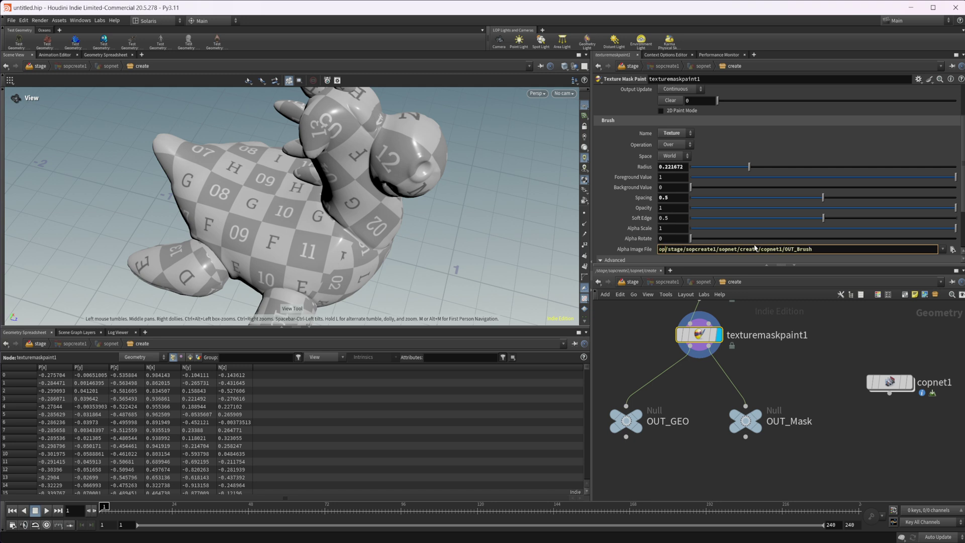
{"action": "type", "text": ":"}
{"action": "key", "text": "Return"}
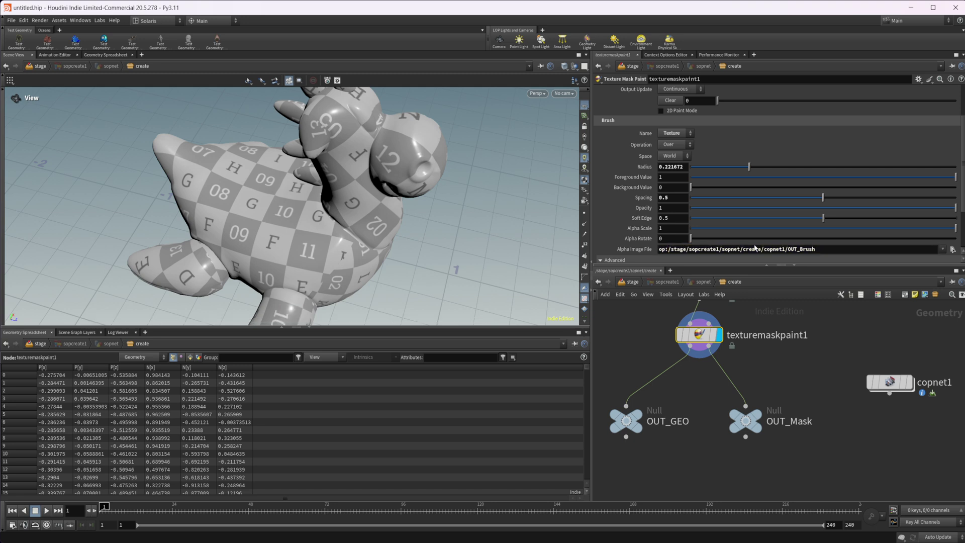
{"action": "left_click_drag", "start_coordinate": [816, 249], "coordinate": [627, 253]}
{"action": "key", "text": "ctrl+c"}
Step: Test the OUT_Brush texture along the toy's side, reducing the radius to 0.18167, and clear the mask
{"action": "left_click_drag", "start_coordinate": [434, 257], "coordinate": [362, 232]}
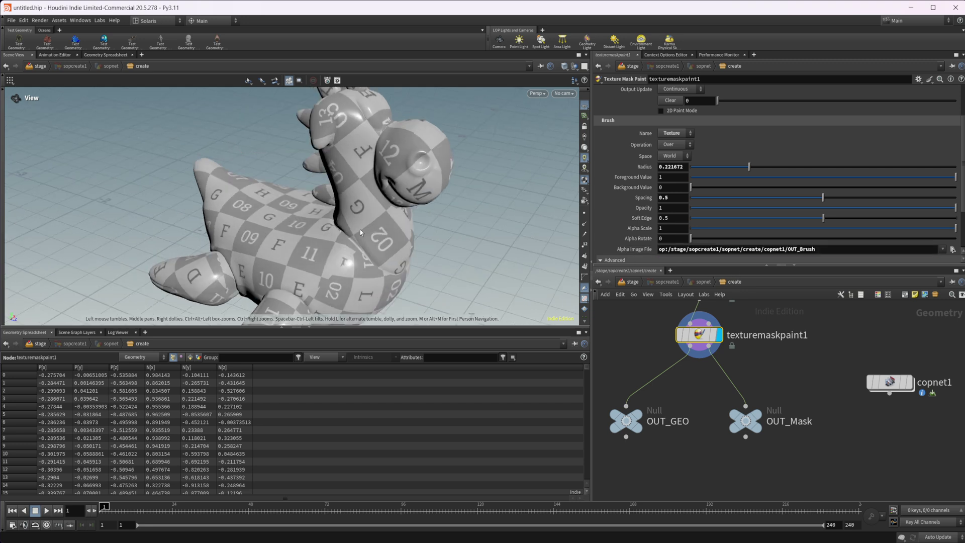
{"action": "key", "text": "Return"}
{"action": "mouse_move", "coordinate": [303, 255]}
{"action": "left_mouse_down"}
{"action": "mouse_move", "coordinate": [330, 271]}
{"action": "mouse_move", "coordinate": [285, 231]}
{"action": "mouse_move", "coordinate": [282, 254]}
{"action": "mouse_move", "coordinate": [346, 273]}
{"action": "mouse_move", "coordinate": [350, 297]}
{"action": "mouse_move", "coordinate": [351, 285]}
{"action": "left_mouse_up"}
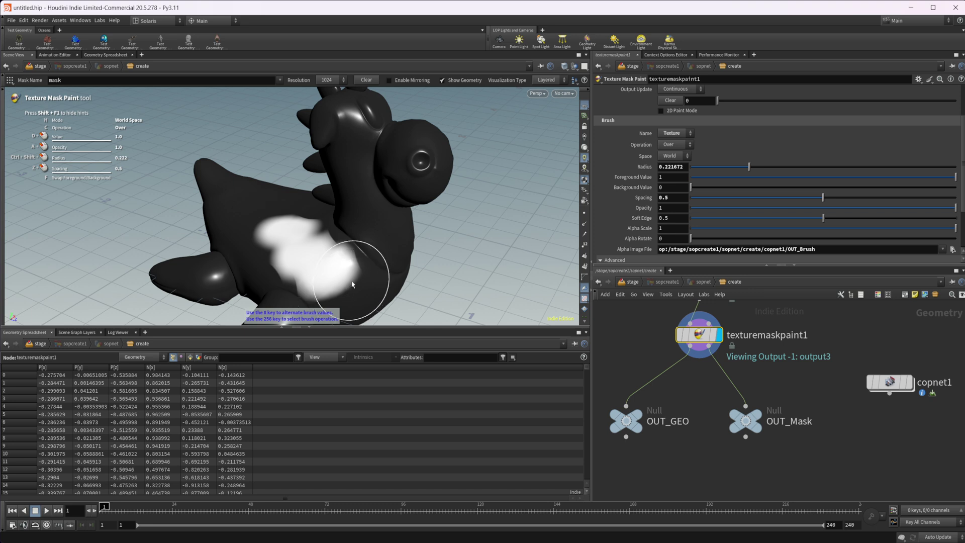
{"action": "scroll", "coordinate": [370, 246], "scroll_direction": "down", "scroll_amount": 4}
{"action": "mouse_move", "coordinate": [247, 220]}
{"action": "left_mouse_down"}
{"action": "mouse_move", "coordinate": [241, 198]}
{"action": "mouse_move", "coordinate": [265, 221]}
{"action": "left_mouse_up"}
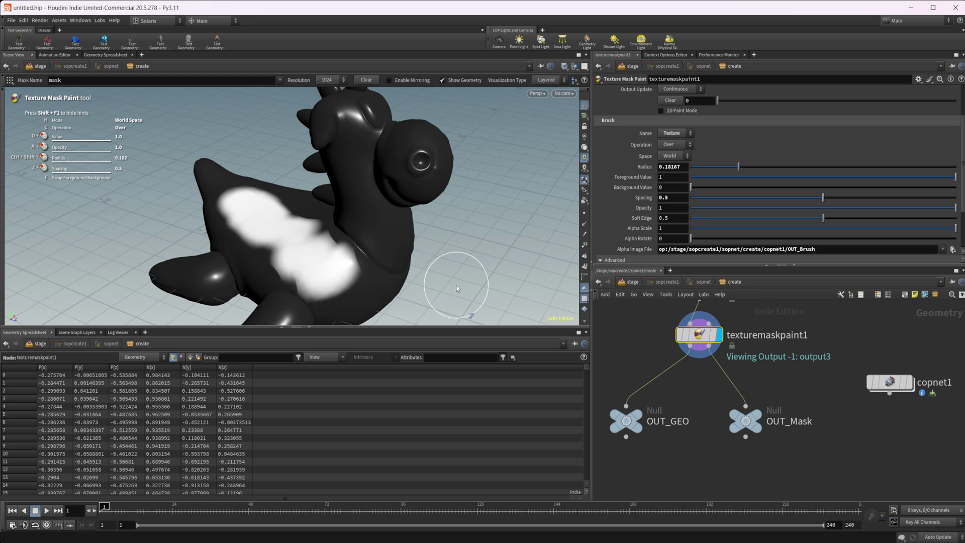
{"action": "left_click", "coordinate": [367, 80]}
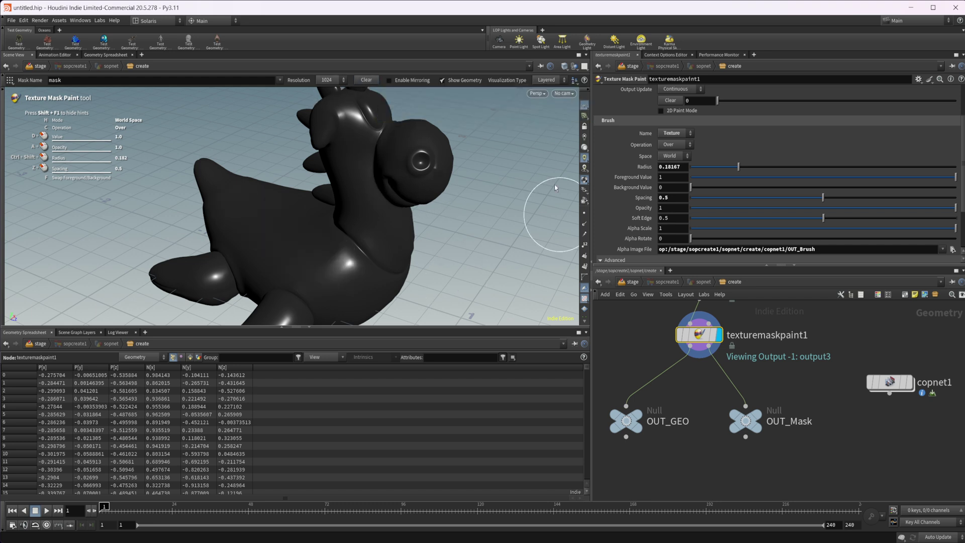
Step: Switch the brush to Stamp with Alpha Image File op:/stage/sopcreate1/sopnet/create/copnet1/OUT_Brush and paint a short stroke on the toy's side
{"action": "left_click", "coordinate": [678, 135]}
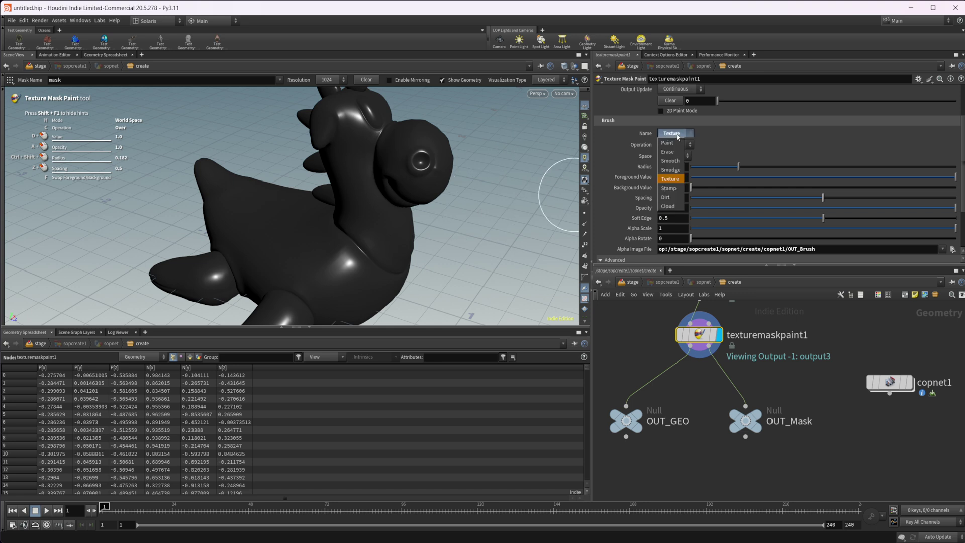
{"action": "left_click", "coordinate": [669, 188]}
{"action": "left_click_drag", "start_coordinate": [700, 249], "coordinate": [629, 244]}
{"action": "key", "text": "ctrl+v"}
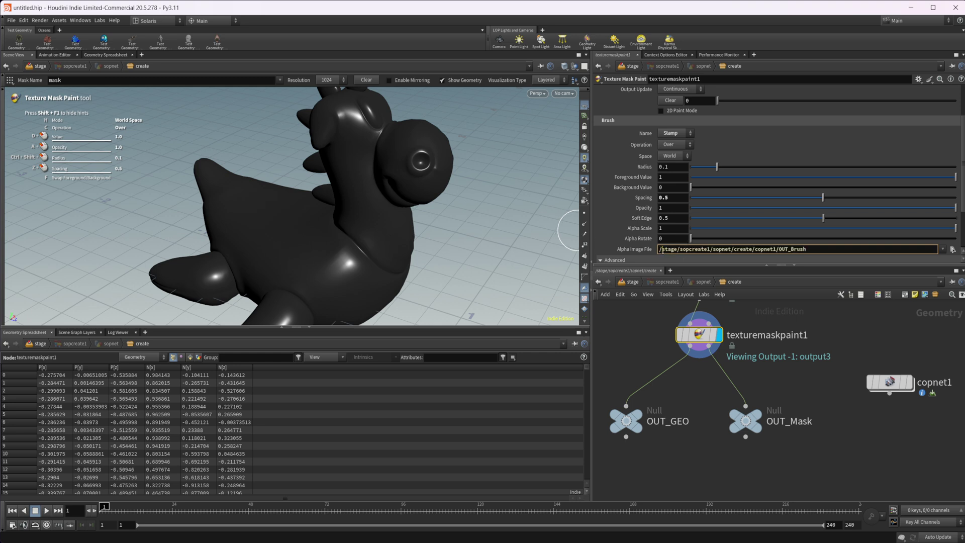
{"action": "type", "text": "op:"}
{"action": "key", "text": "Return"}
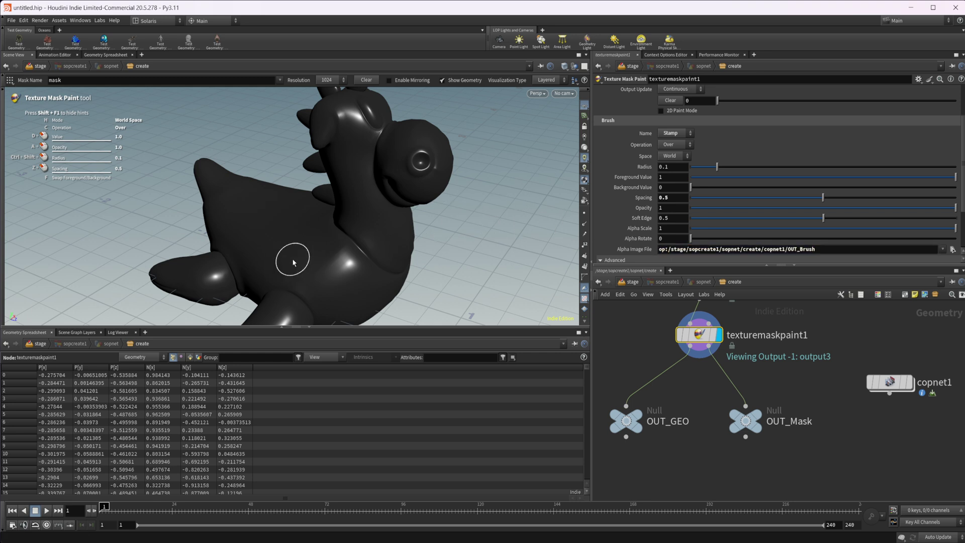
{"action": "mouse_move", "coordinate": [293, 258]}
{"action": "left_mouse_down"}
{"action": "mouse_move", "coordinate": [276, 237]}
{"action": "mouse_move", "coordinate": [311, 269]}
{"action": "left_mouse_up"}
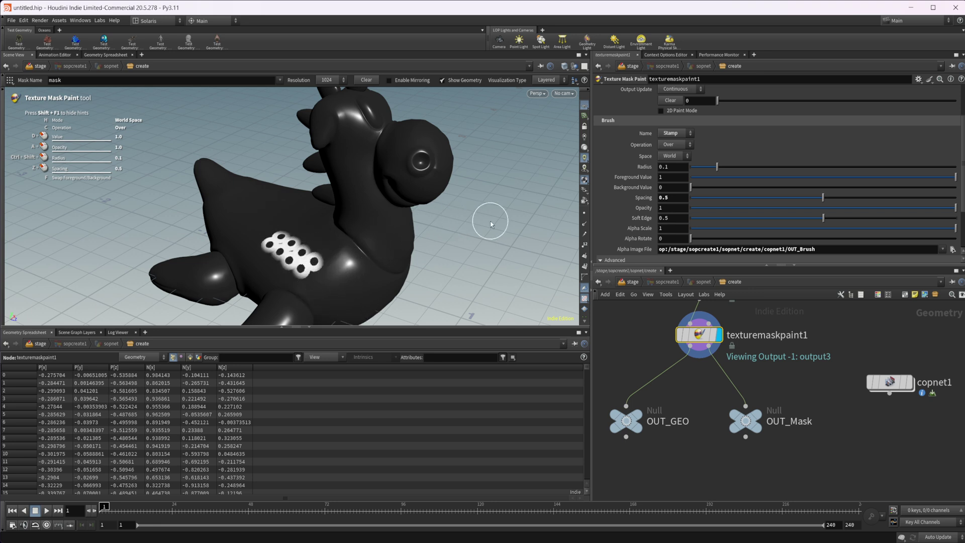
Step: Set the marker of the SDF Shape node inside copnet1 to Chevron
{"action": "double_click", "coordinate": [892, 383]}
{"action": "left_click", "coordinate": [738, 373]}
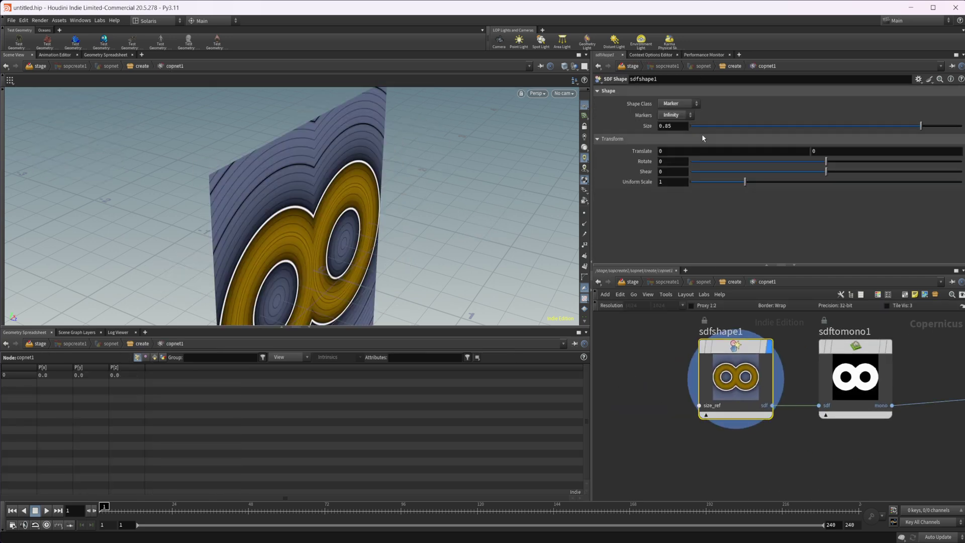
{"action": "left_click", "coordinate": [678, 103]}
{"action": "left_click", "coordinate": [732, 100]}
{"action": "left_click", "coordinate": [672, 114]}
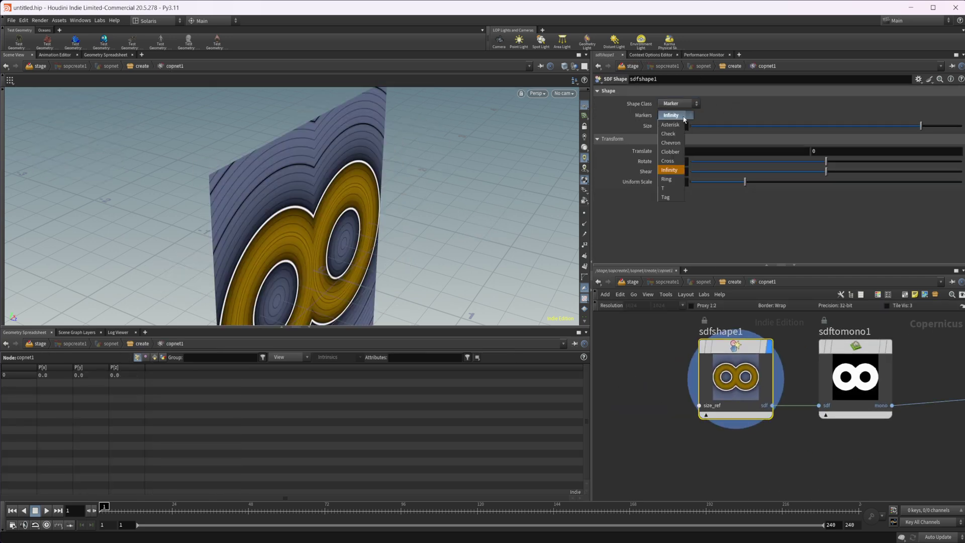
{"action": "left_click", "coordinate": [678, 143]}
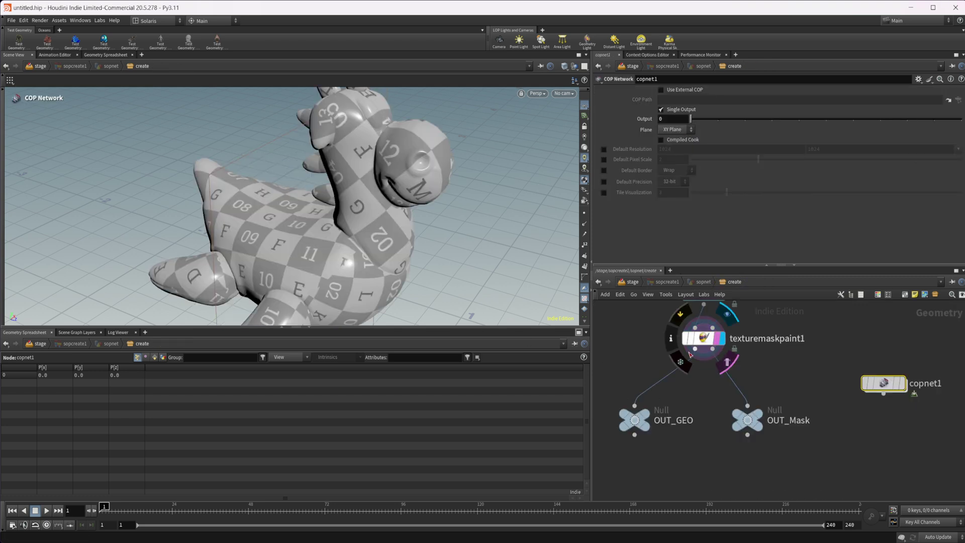
Step: Paint more stamp strokes on the toy's back and side with the Texture Mask Paint node, reducing the radius to 0.0905287
{"action": "left_click", "coordinate": [700, 349]}
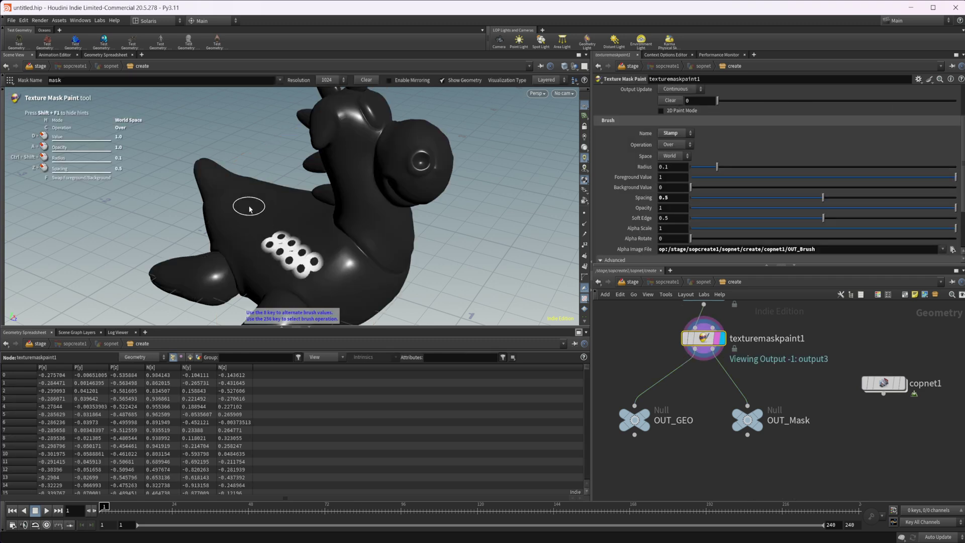
{"action": "left_click_drag", "start_coordinate": [248, 207], "coordinate": [277, 208]}
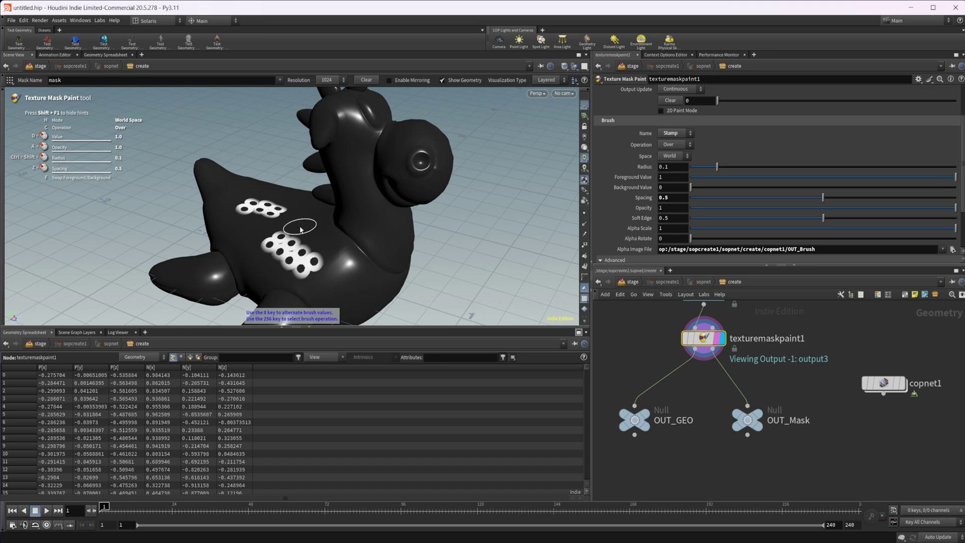
{"action": "left_click_drag", "start_coordinate": [286, 231], "coordinate": [315, 236], "text": "alt"}
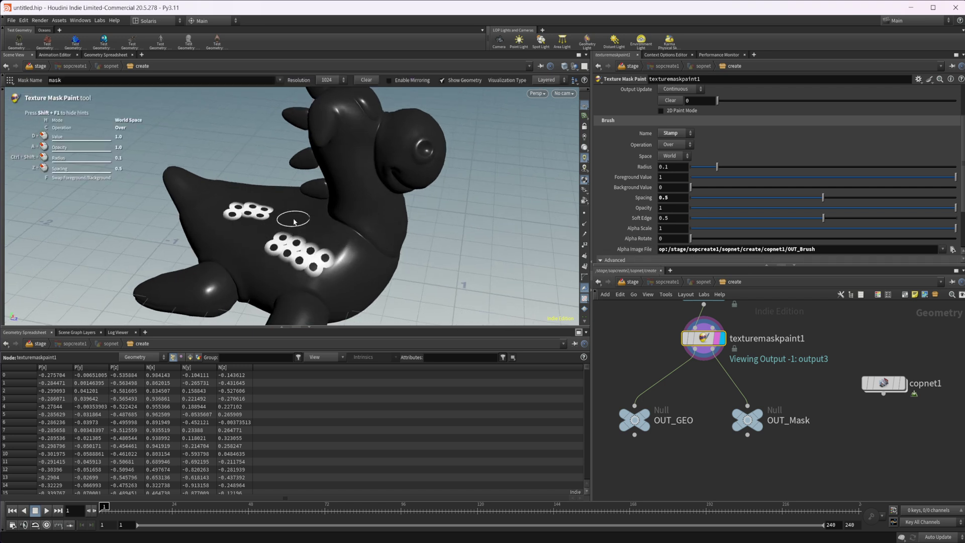
{"action": "scroll", "coordinate": [294, 222], "scroll_direction": "down", "scroll_amount": 1}
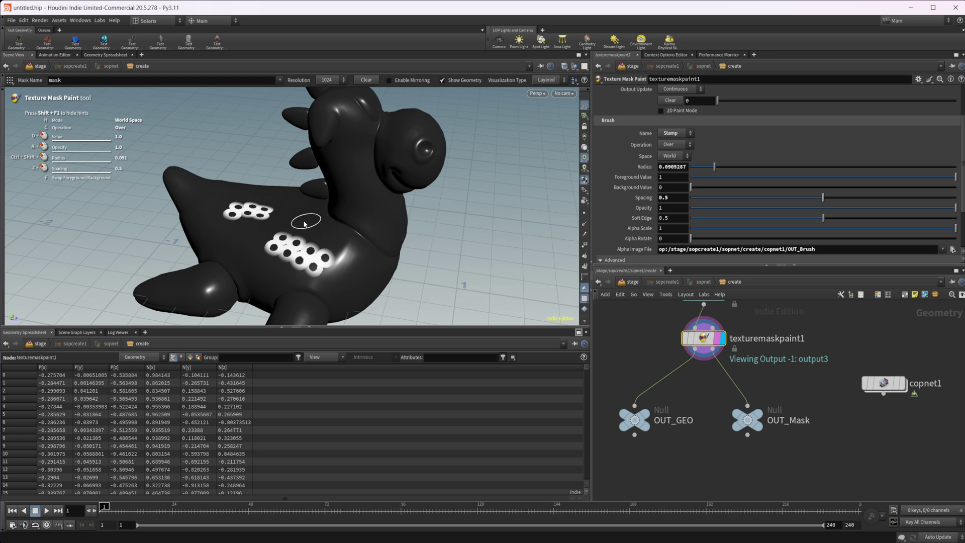
{"action": "left_click", "coordinate": [299, 218]}
{"action": "mouse_move", "coordinate": [326, 238]}
{"action": "left_mouse_down"}
{"action": "mouse_move", "coordinate": [358, 267]}
{"action": "mouse_move", "coordinate": [332, 313]}
{"action": "left_mouse_up"}
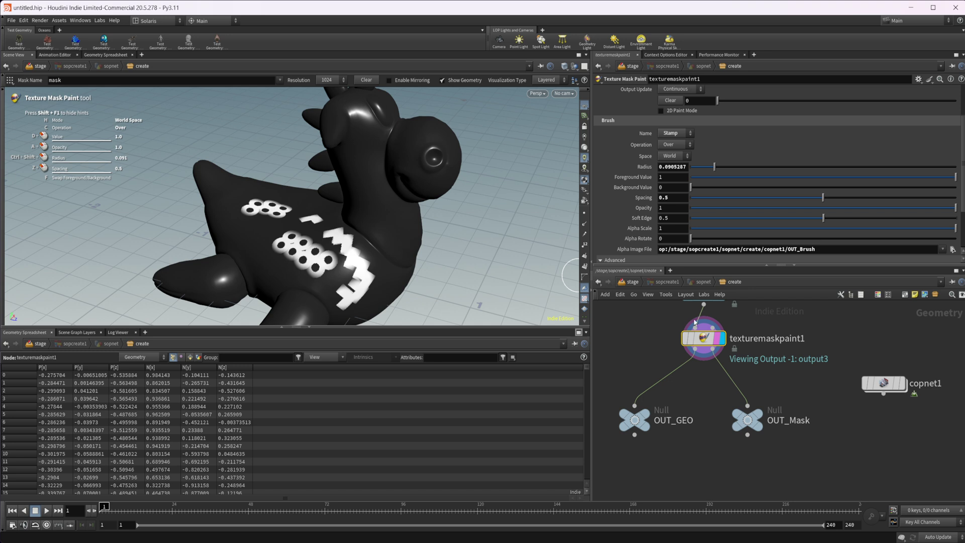
Step: Re-enter the brush image path, clear the mask, and paint a filled patch on the toy's side with stamp spacing 0.168
{"action": "double_click", "coordinate": [839, 250]}
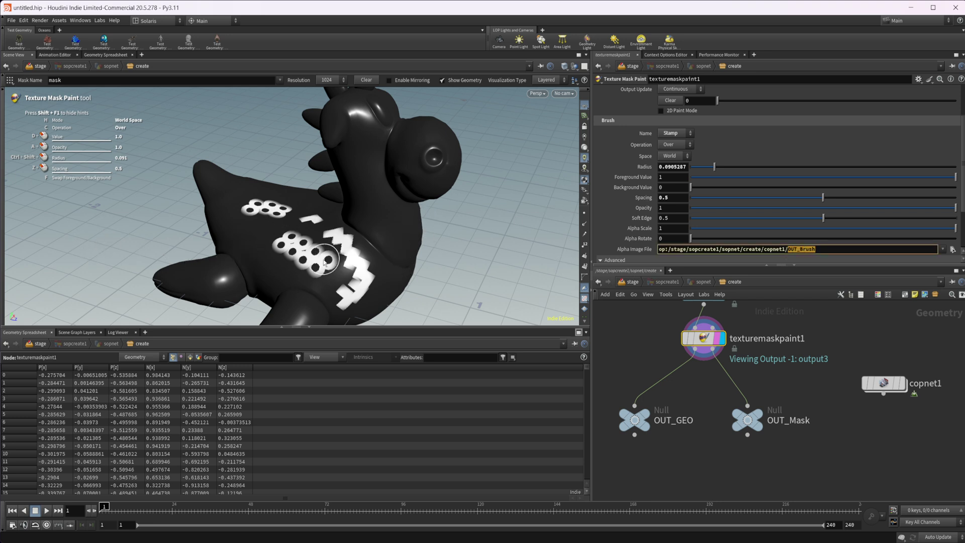
{"action": "key", "text": "Return"}
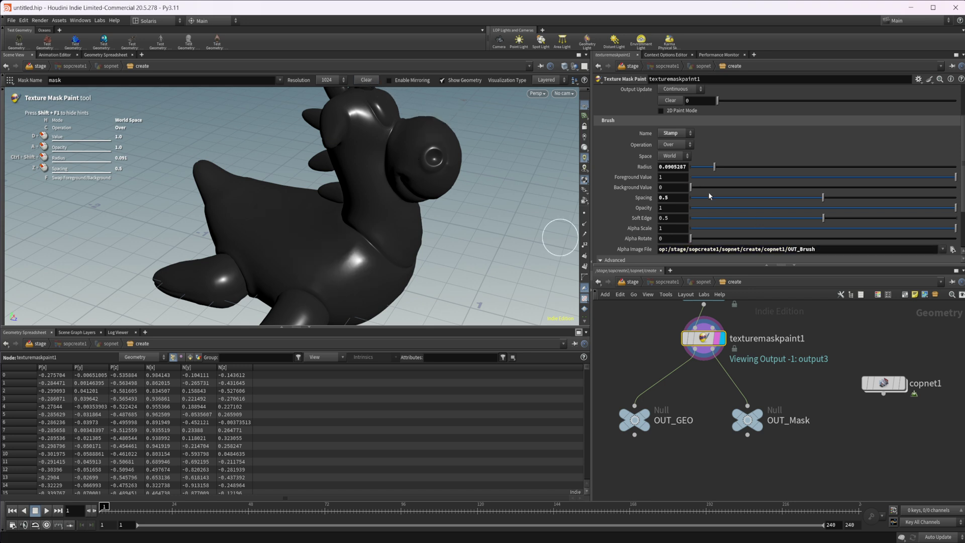
{"action": "left_click_drag", "start_coordinate": [822, 197], "coordinate": [735, 197]}
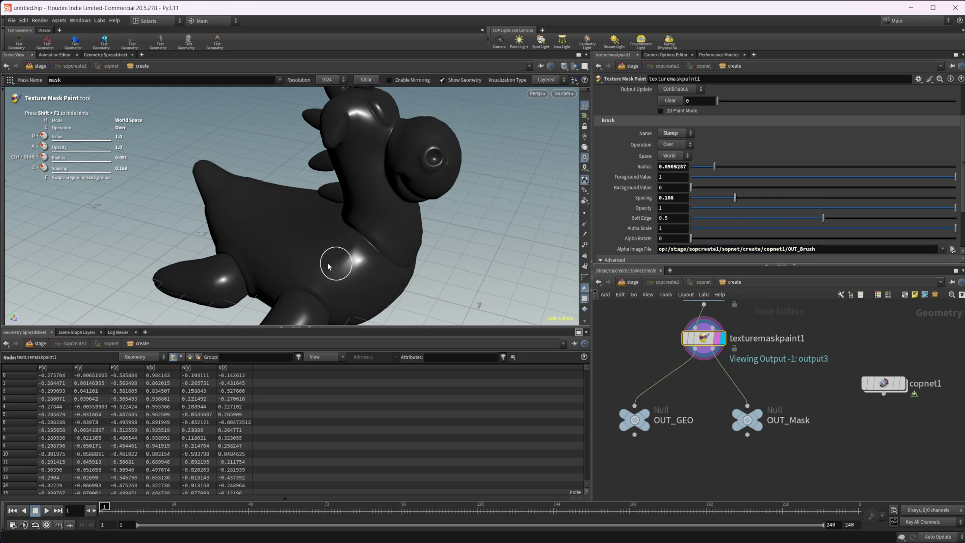
{"action": "mouse_move", "coordinate": [260, 221]}
{"action": "left_mouse_down"}
{"action": "mouse_move", "coordinate": [280, 233]}
{"action": "mouse_move", "coordinate": [303, 279]}
{"action": "mouse_move", "coordinate": [325, 223]}
{"action": "mouse_move", "coordinate": [304, 254]}
{"action": "mouse_move", "coordinate": [286, 222]}
{"action": "mouse_move", "coordinate": [336, 267]}
{"action": "left_mouse_up"}
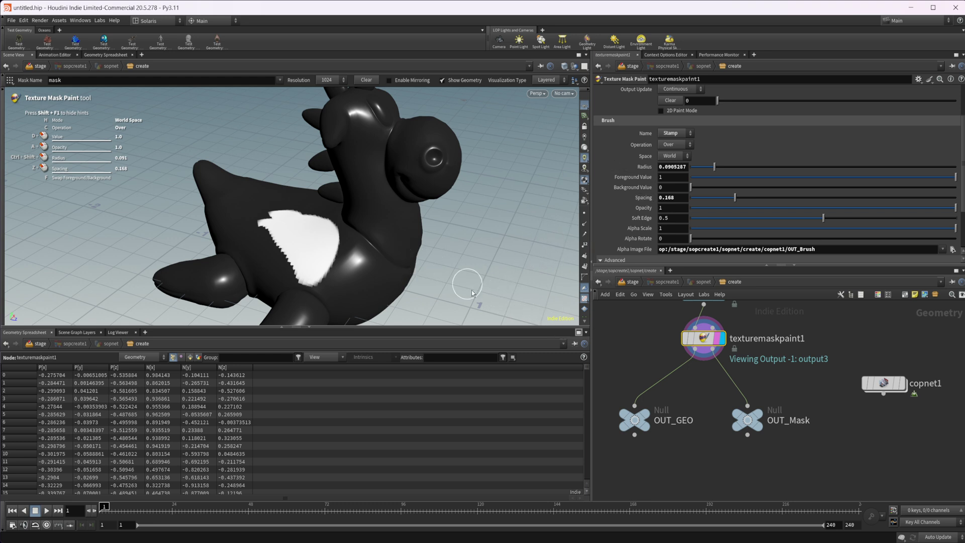
Step: Stamp two single chevrons on the toy, one on the chest and one low on the side
{"action": "middle_click_drag", "start_coordinate": [666, 310], "coordinate": [681, 356]}
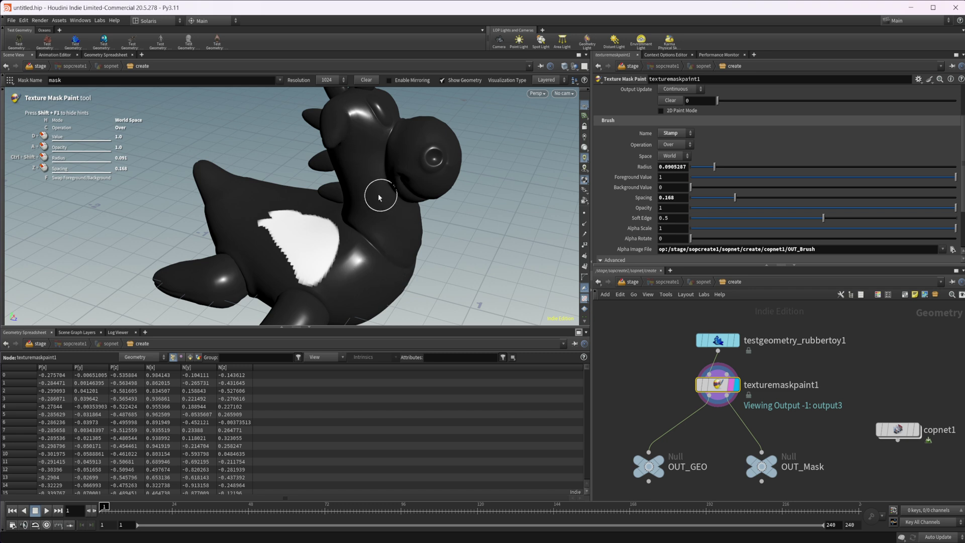
{"action": "left_click", "coordinate": [392, 223]}
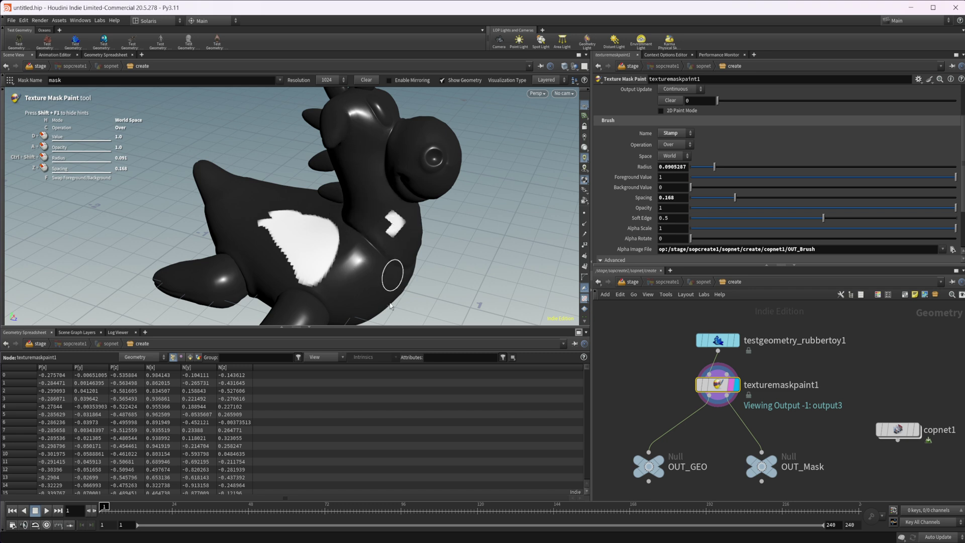
{"action": "left_click", "coordinate": [346, 291]}
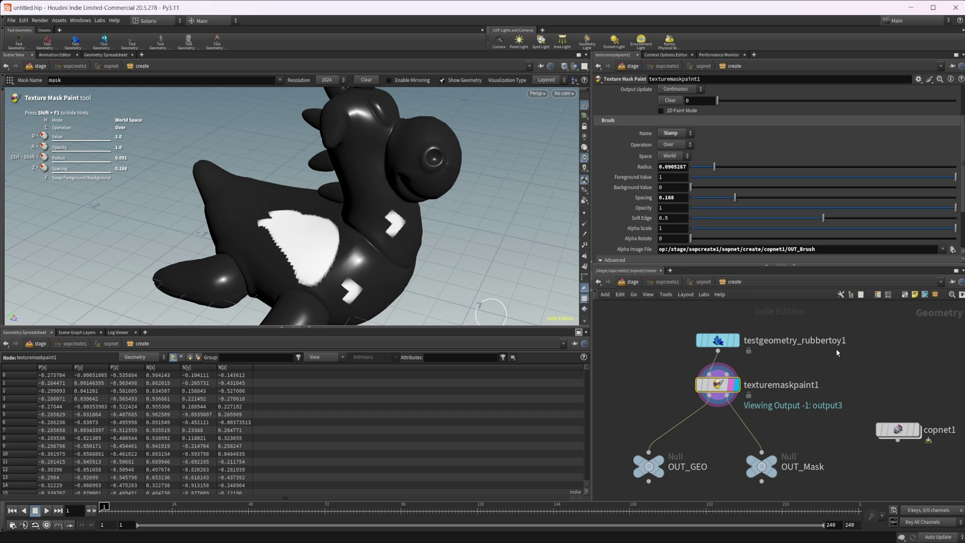
{"action": "mouse_move", "coordinate": [908, 431]}
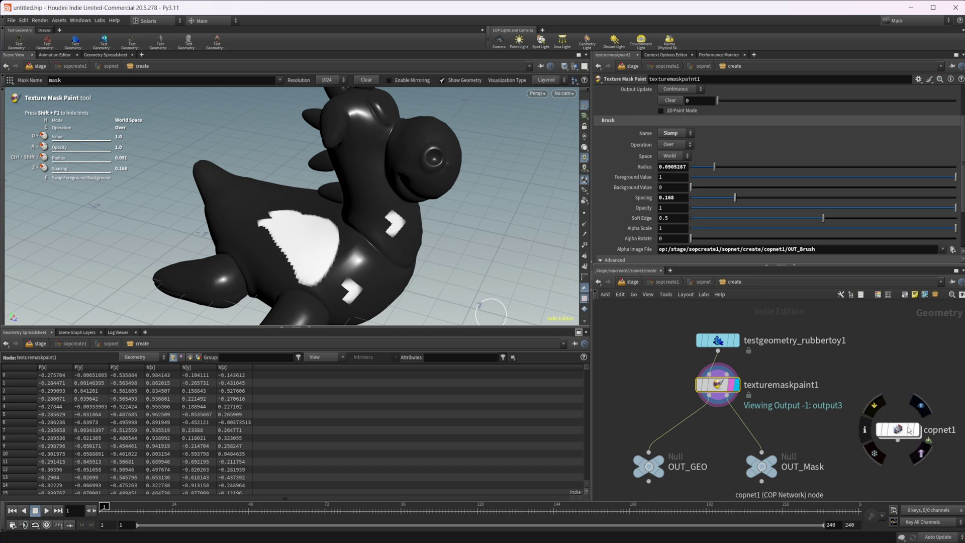